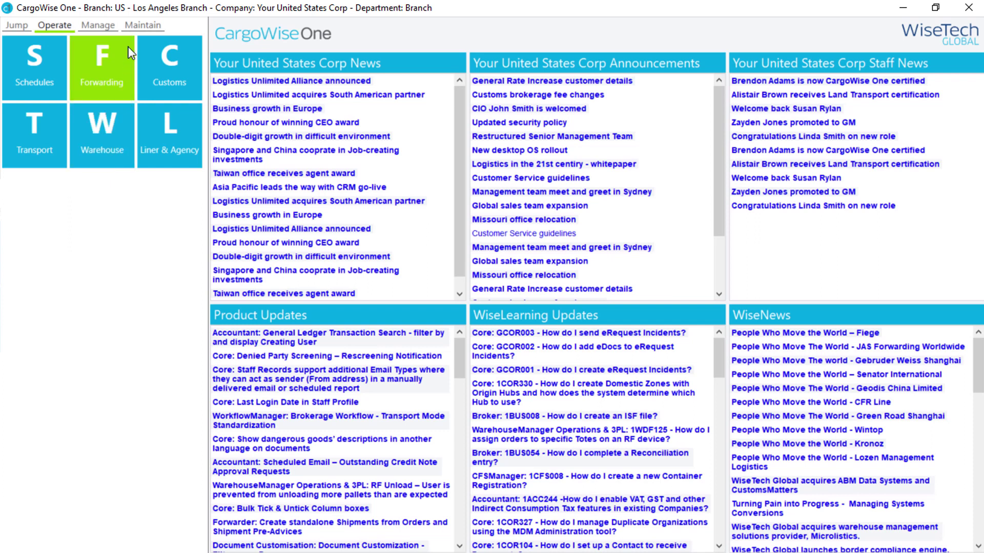
# - Go to Maintain > Master Data > Organization to reach the Organization search screen
pyautogui.click(142, 25)
pyautogui.click(44, 67)
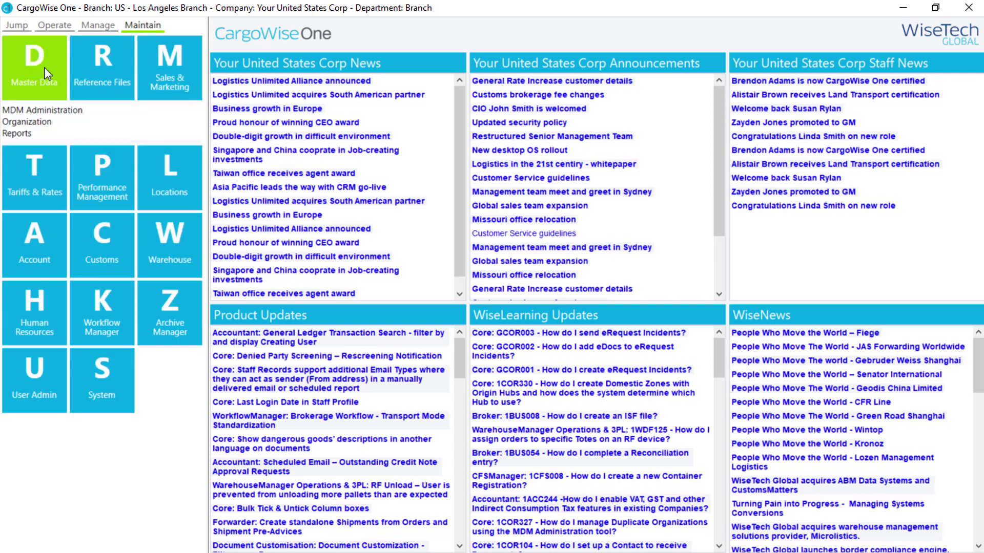
pyautogui.click(30, 123)
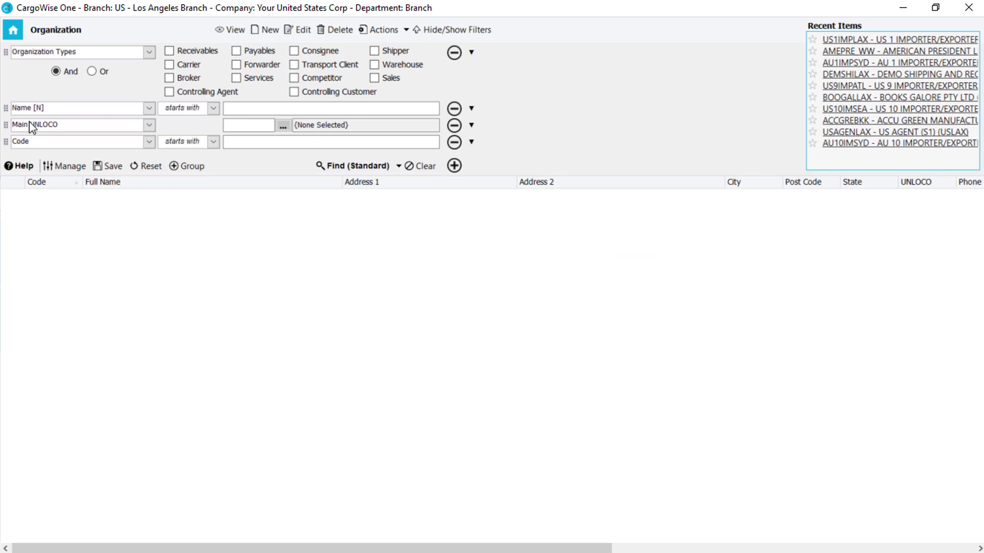
# - Create a new organization, keep category BUS, and enter full name DEMO DISTRIBUTION CORP
pyautogui.click(265, 31)
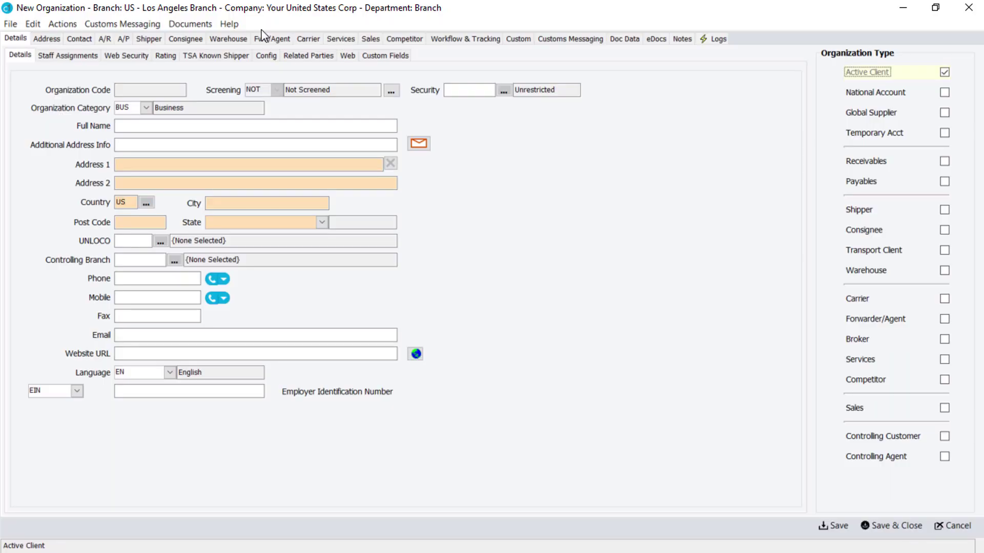
pyautogui.click(146, 108)
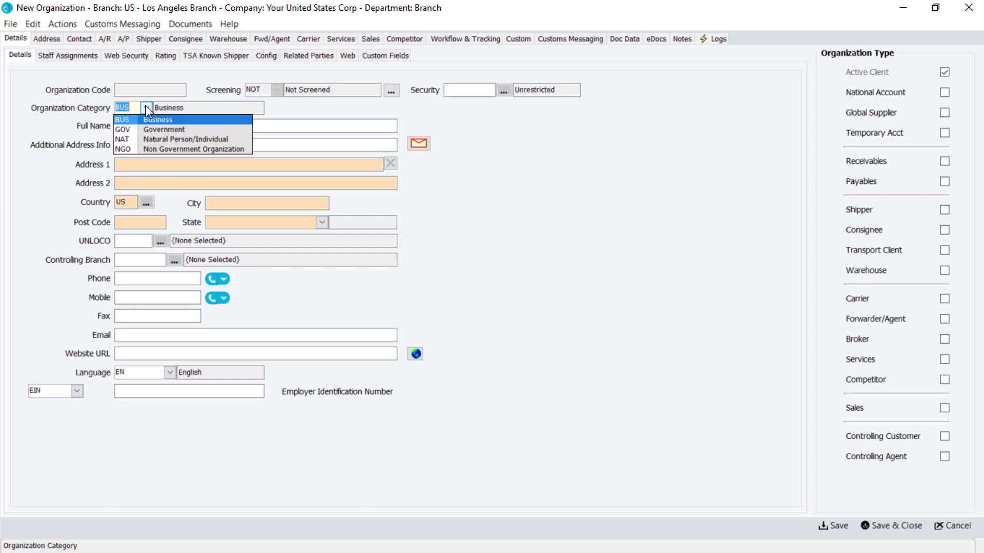
pyautogui.click(146, 108)
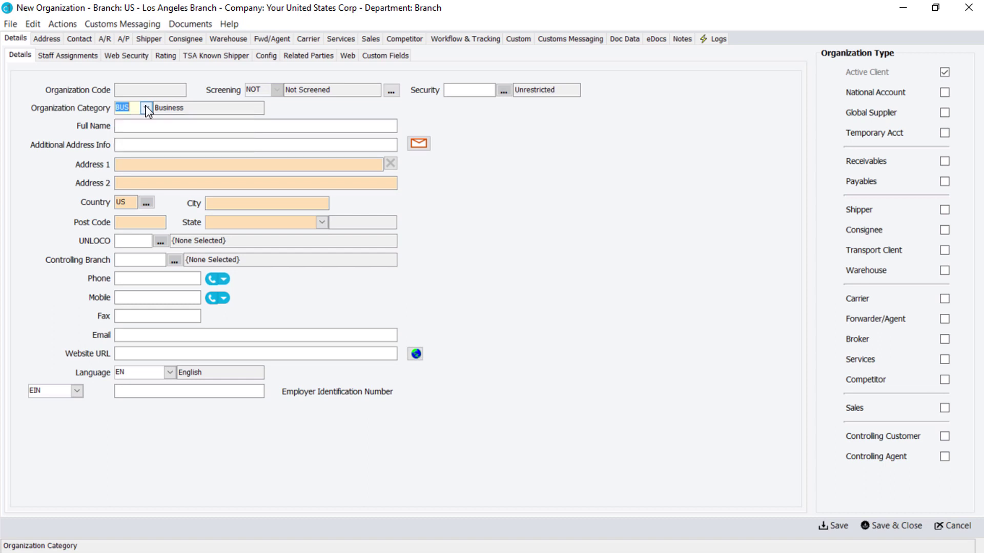
pyautogui.click(122, 129)
pyautogui.write('DEMO DIST')
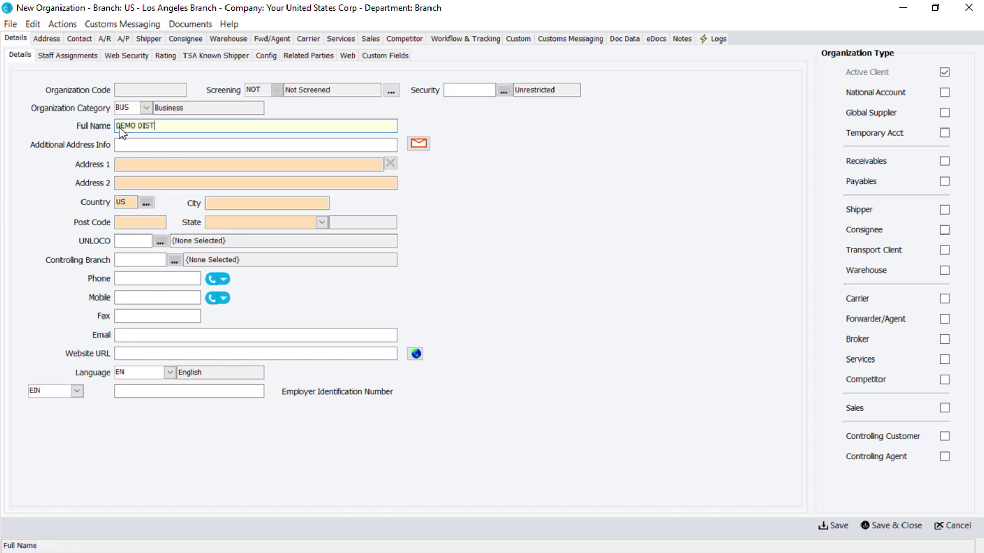
pyautogui.write('RIBUTION CORP')
pyautogui.click(119, 165)
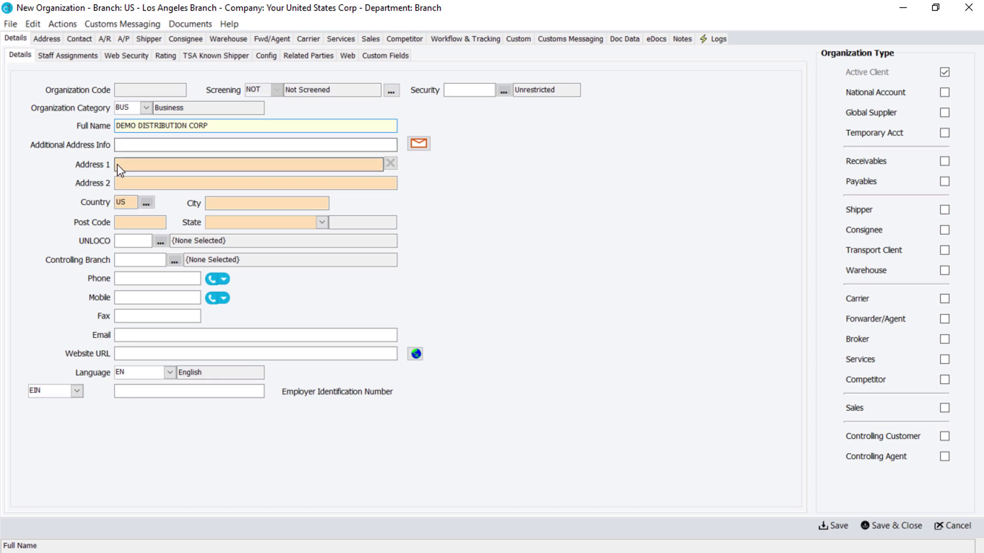
pyautogui.click(142, 241)
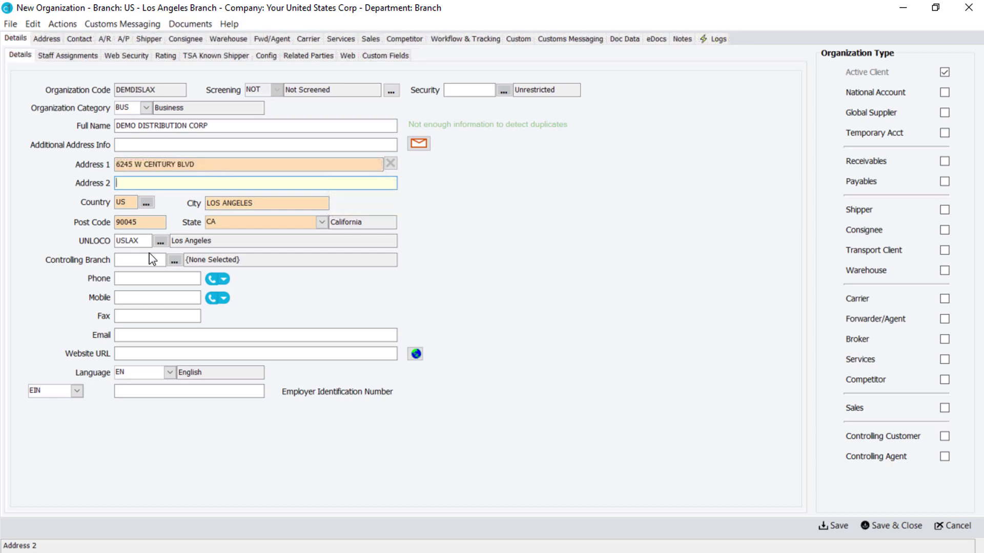
pyautogui.click(148, 264)
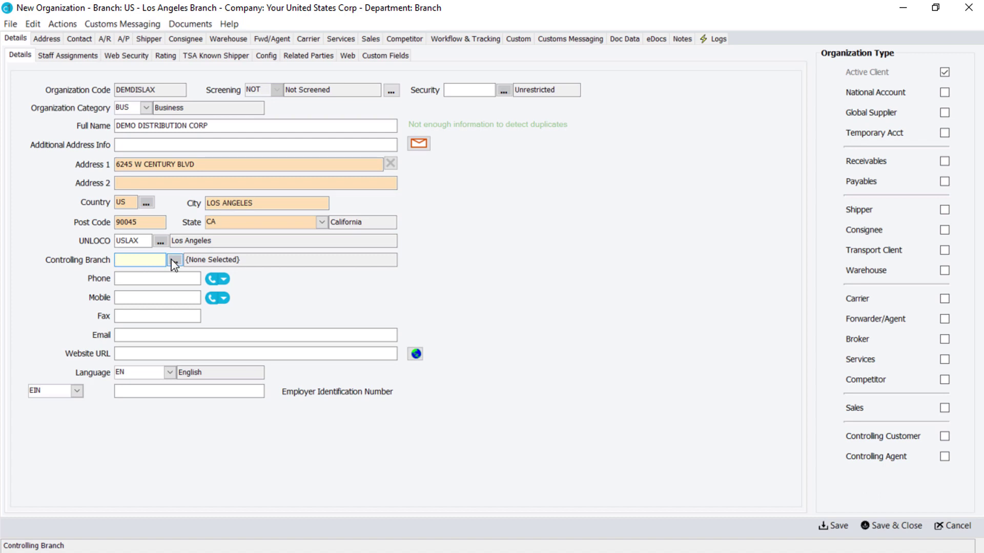
# - Fill in company phone, mobile, e-mail and website, keep language EN, and enter the EIN
pyautogui.click(123, 281)
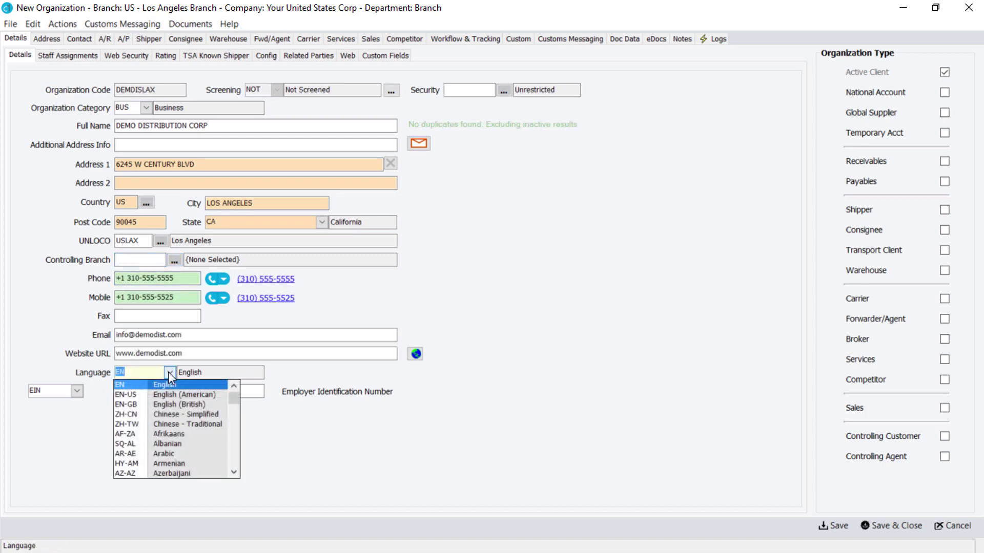
pyautogui.click(169, 372)
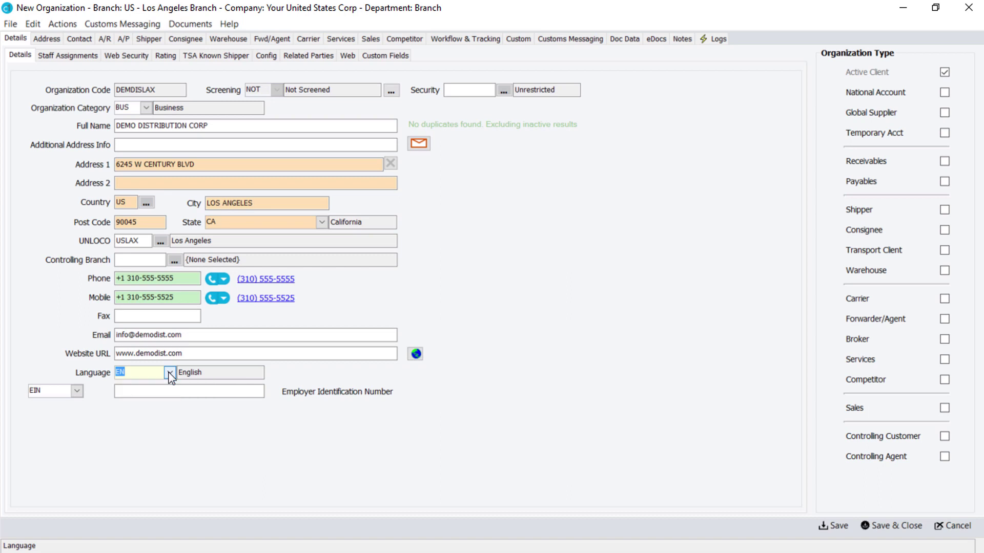
pyautogui.click(77, 391)
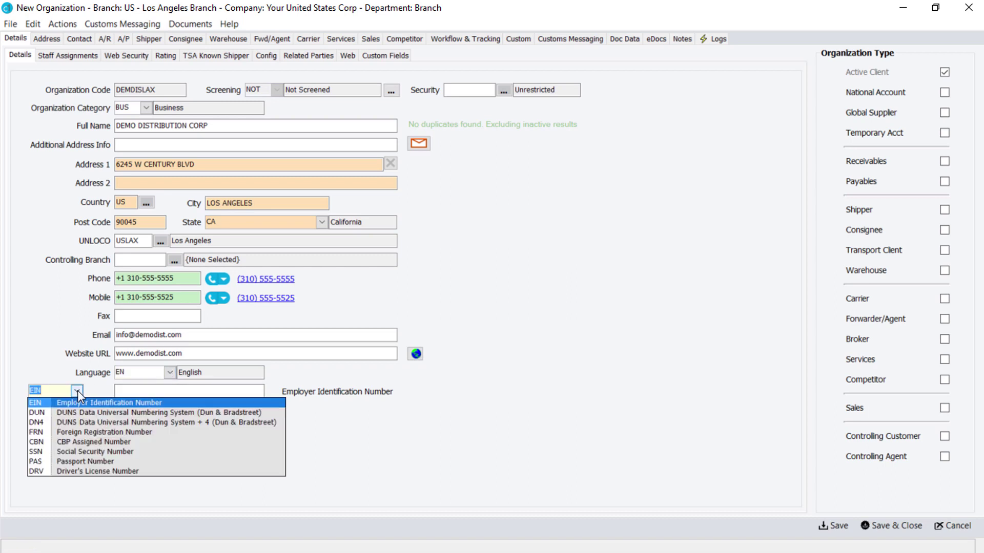
pyautogui.click(78, 390)
pyautogui.click(120, 394)
pyautogui.write('99-1234567XX')
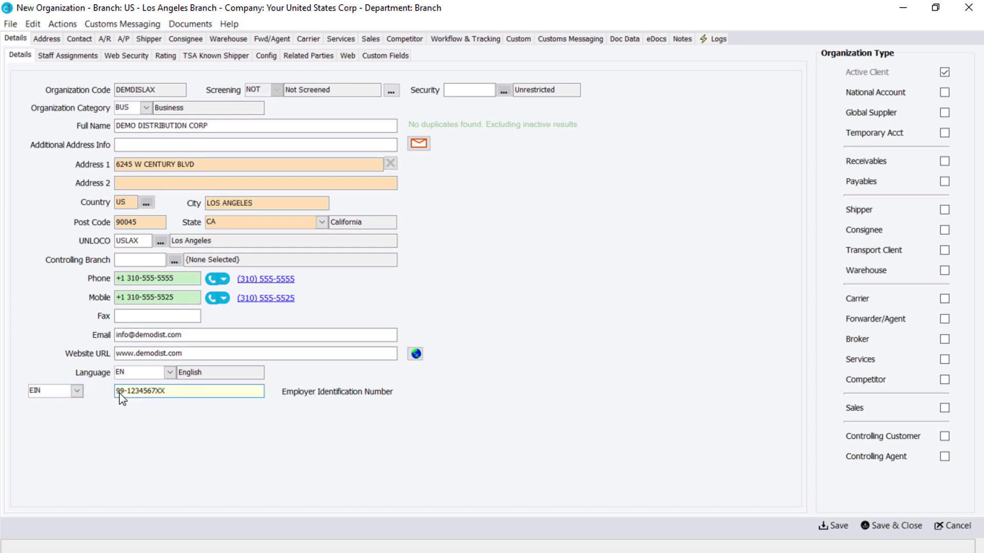
pyautogui.press('Tab')
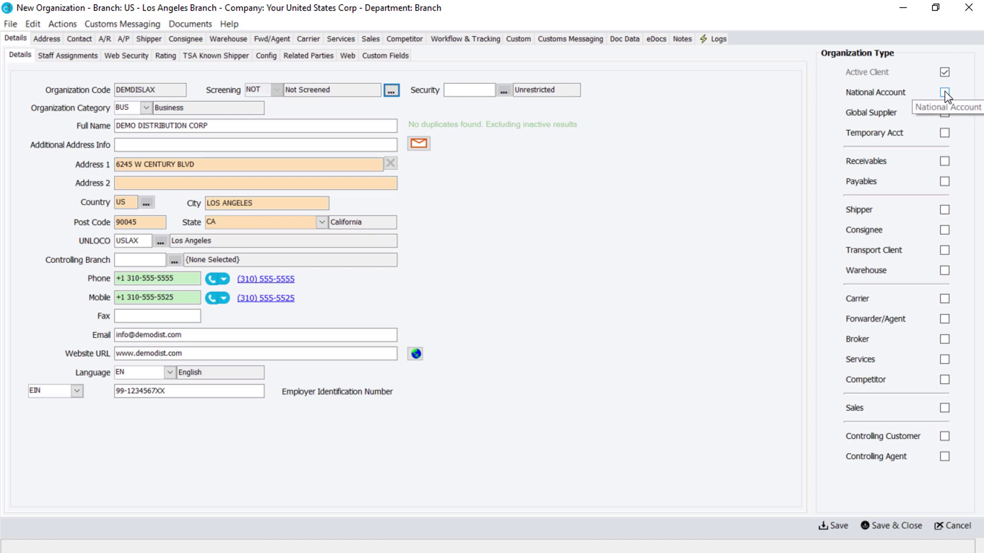
pyautogui.click(944, 93)
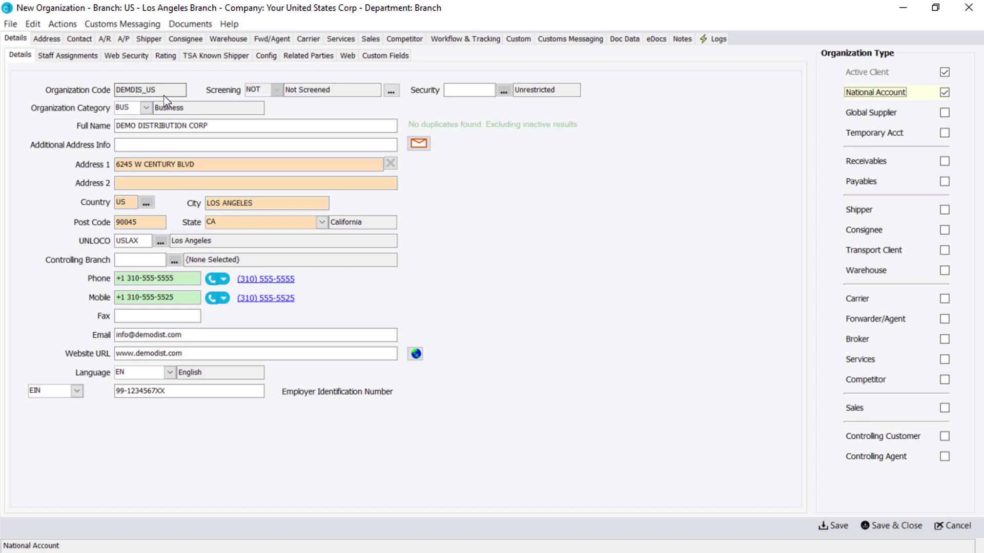
pyautogui.click(944, 93)
pyautogui.click(944, 113)
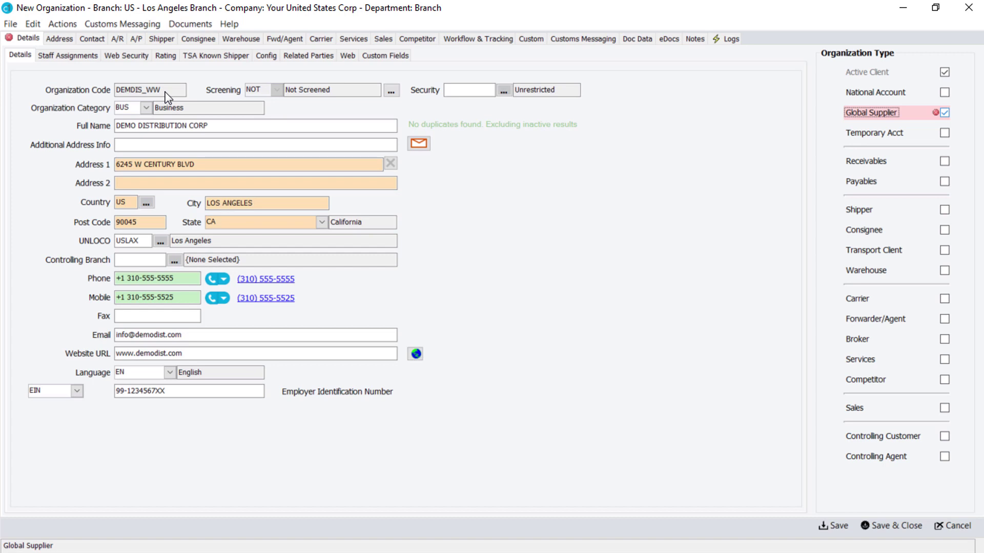
pyautogui.click(944, 92)
pyautogui.moveTo(945, 117)
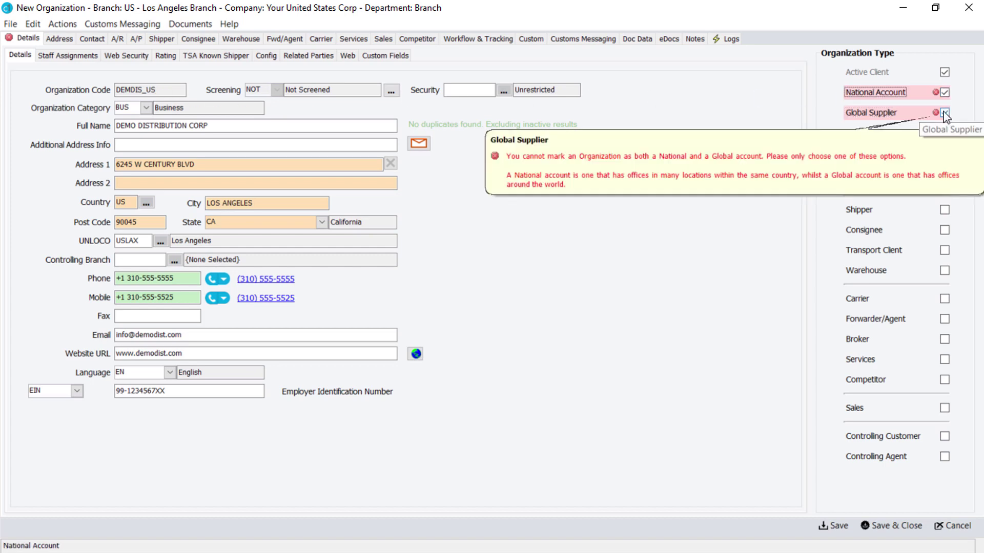
pyautogui.click(944, 92)
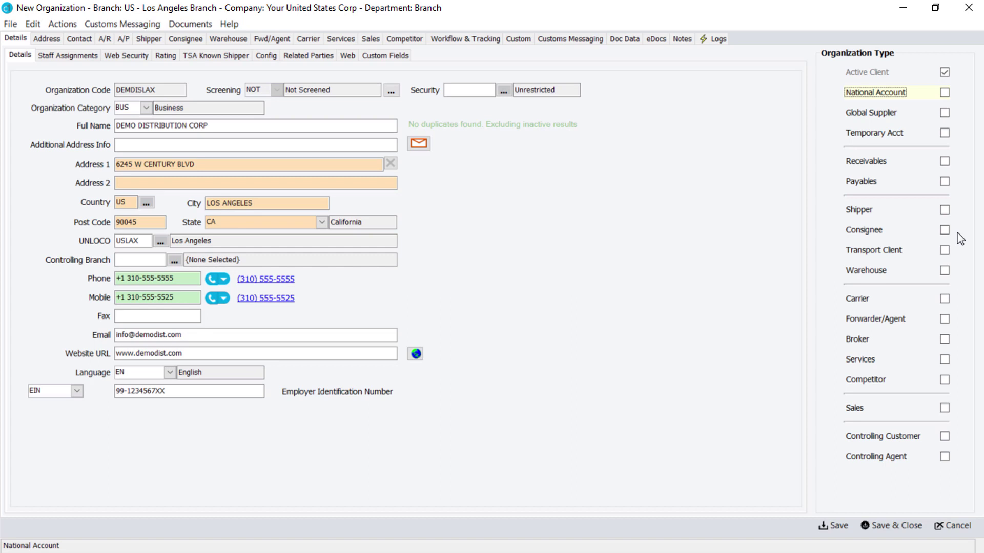
# - After the save flags a missing organization type, tick Shipper, Consignee and Sales
pyautogui.click(830, 527)
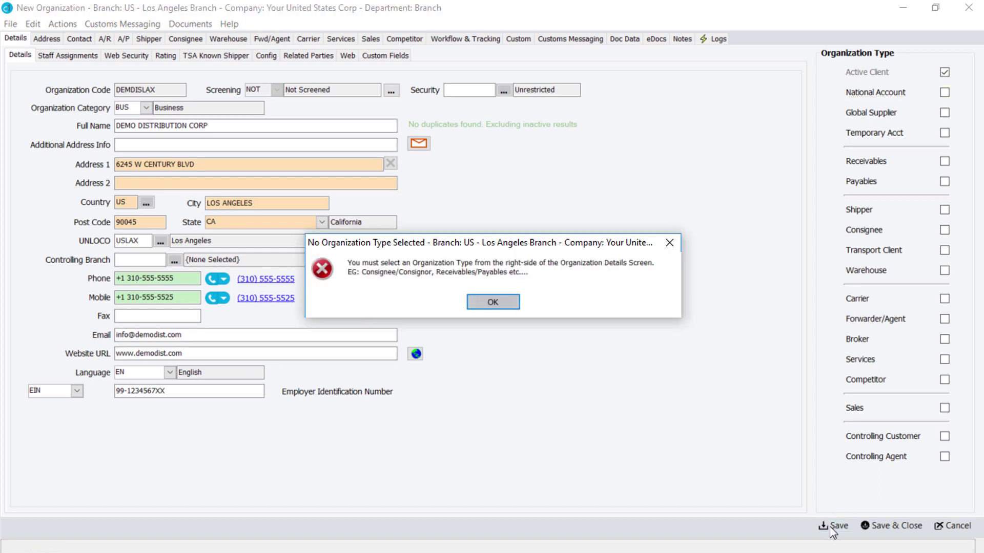
pyautogui.click(493, 302)
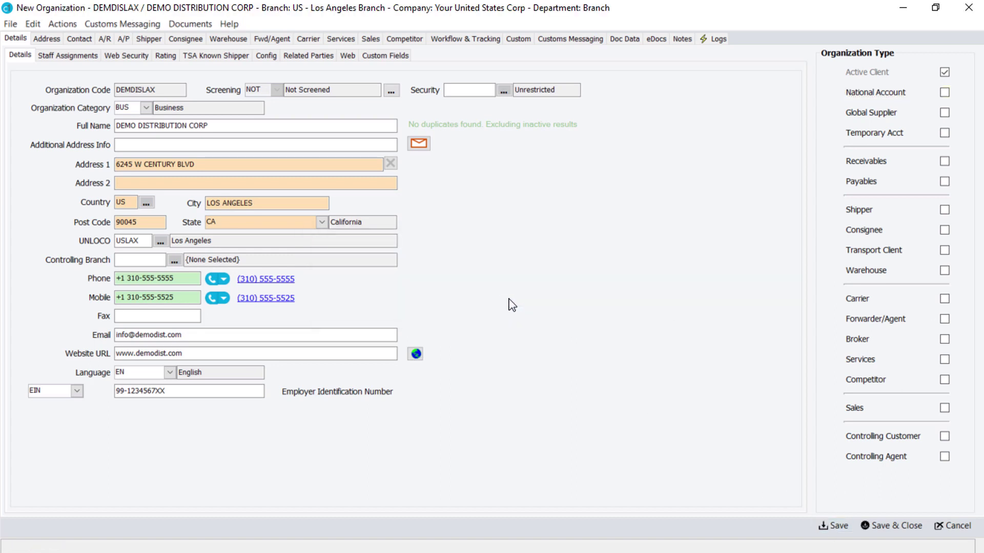
pyautogui.click(944, 210)
pyautogui.click(945, 230)
pyautogui.click(945, 409)
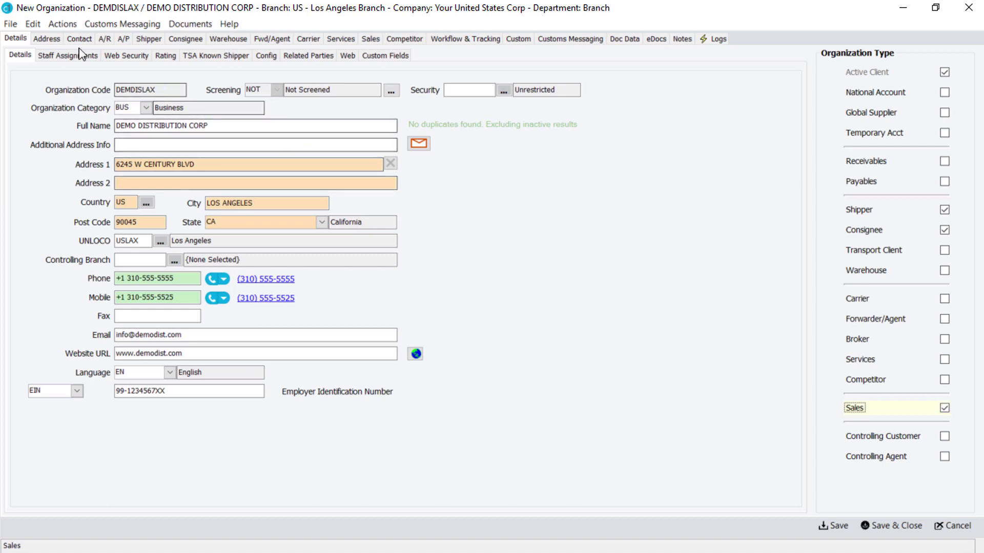
pyautogui.click(47, 39)
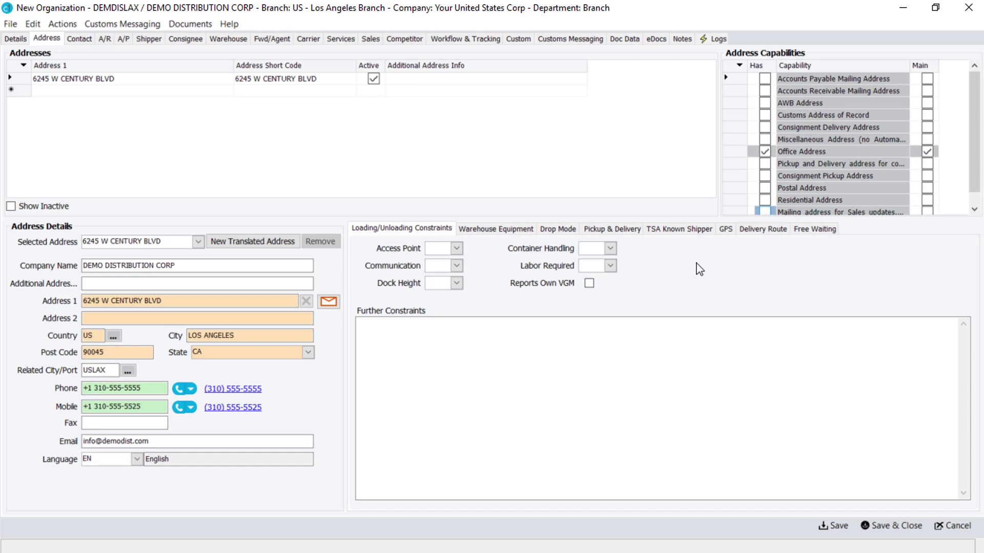
# - Set Access Point to Dock, Communication to appointment required, and Dock Height to STD
pyautogui.click(456, 248)
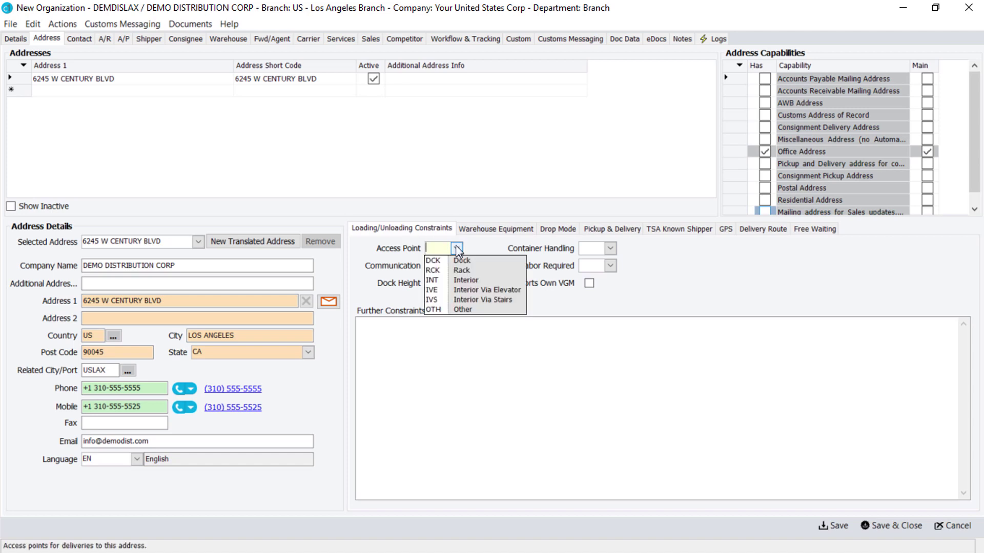
pyautogui.click(456, 266)
pyautogui.click(457, 266)
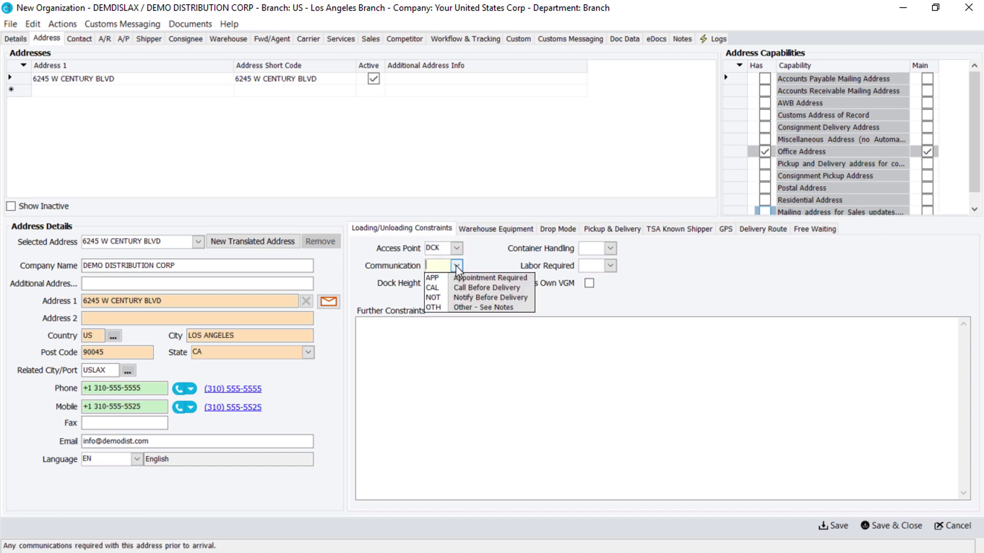
pyautogui.click(459, 282)
pyautogui.click(456, 282)
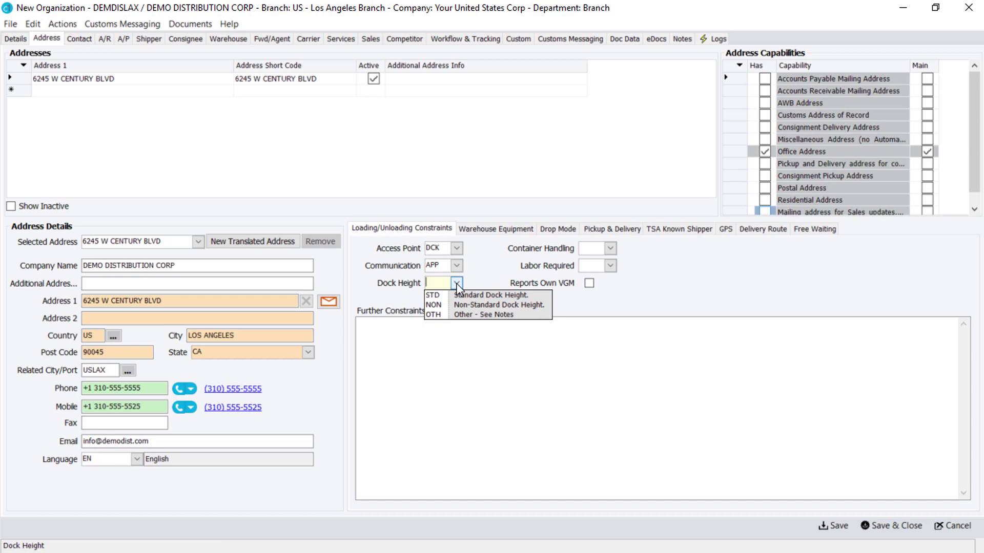
pyautogui.click(450, 296)
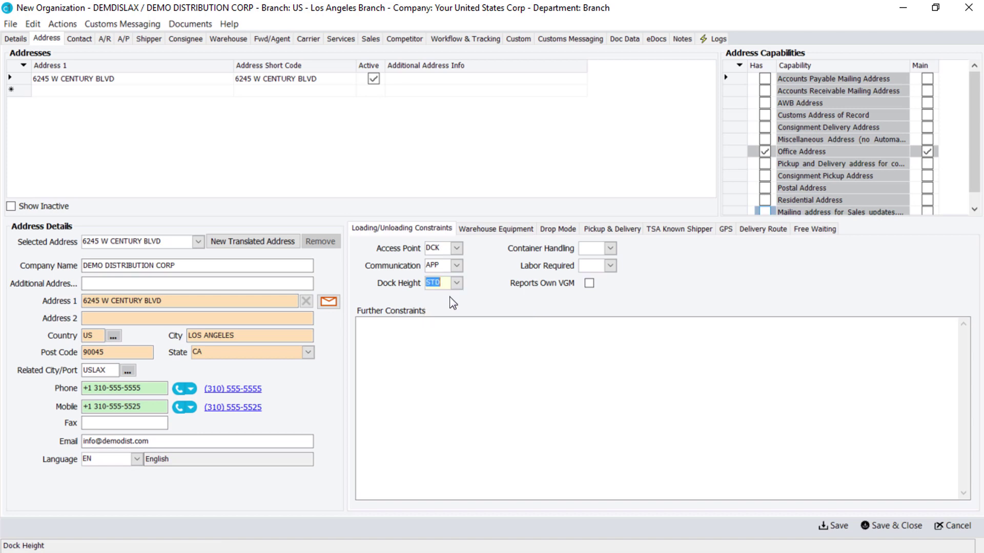
# - Set Container Handling DP, Labor Required NO, and note 'CALL 30 MINS PRIOR TO DELIVERY'
pyautogui.click(610, 248)
pyautogui.click(604, 300)
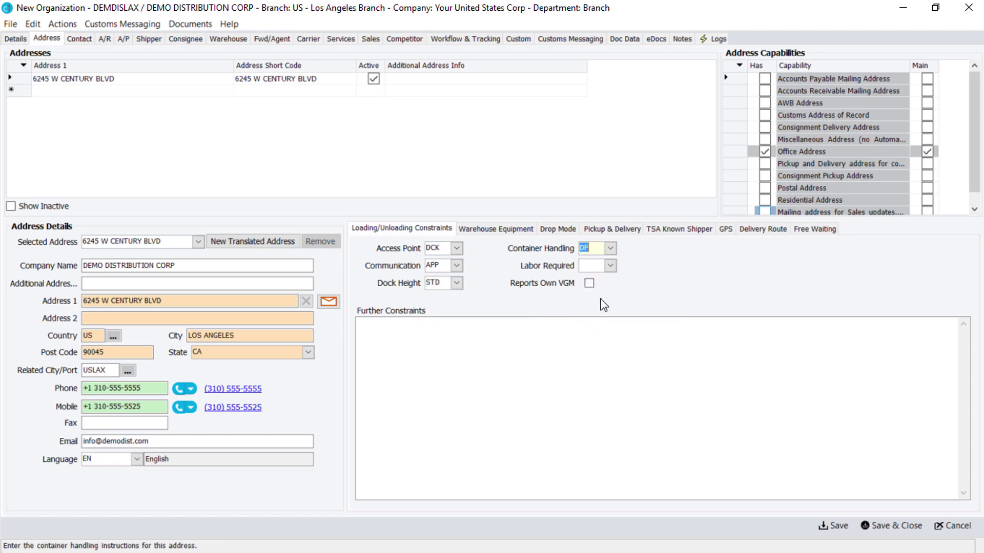
pyautogui.click(609, 266)
pyautogui.click(602, 287)
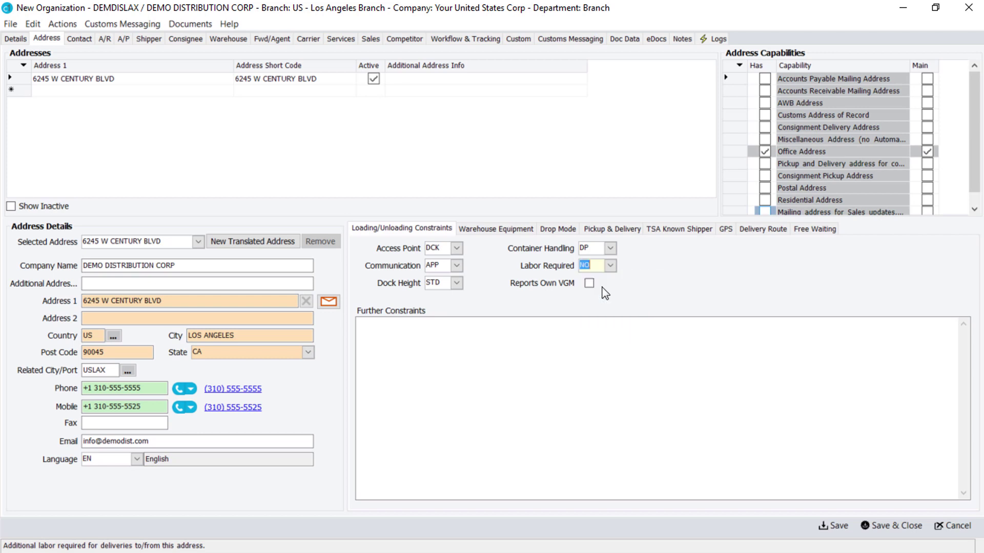
pyautogui.click(362, 329)
pyautogui.write('CALL 30 MINS PRIOR TO DELIVERY')
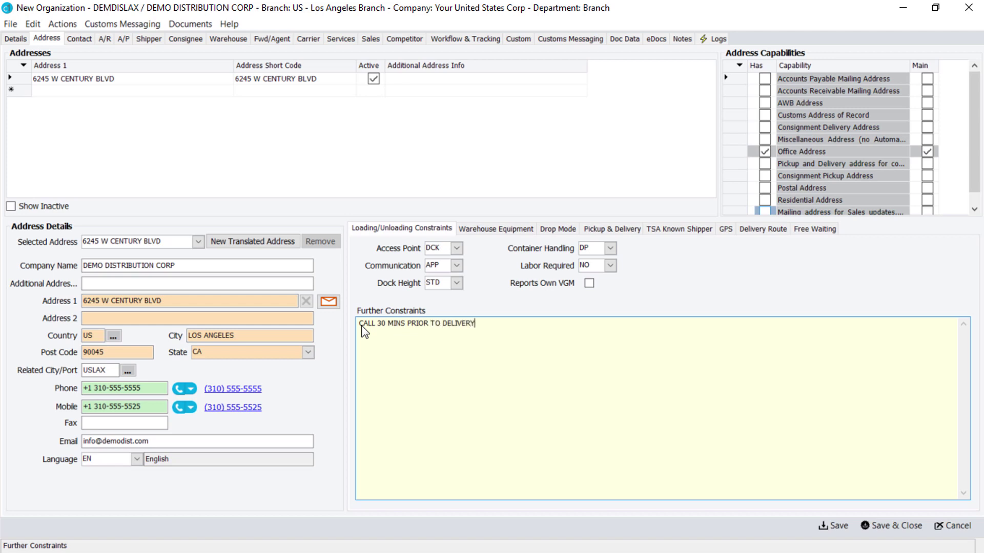
pyautogui.click(495, 230)
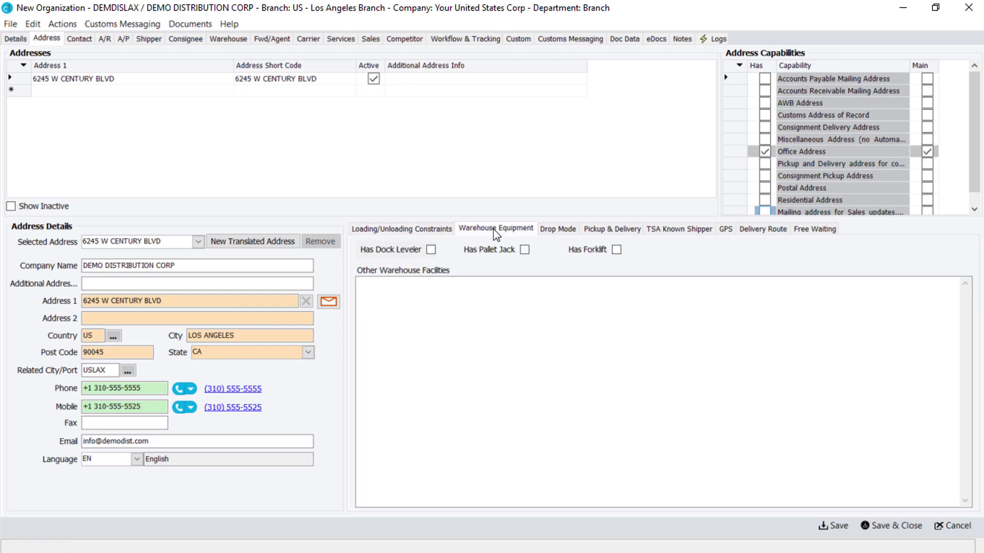
# - Tick Has Dock Leveler, Has Pallet Jack and Has Forklift in the address's warehouse equipment
pyautogui.click(431, 250)
pyautogui.click(525, 252)
pyautogui.click(617, 252)
pyautogui.click(430, 301)
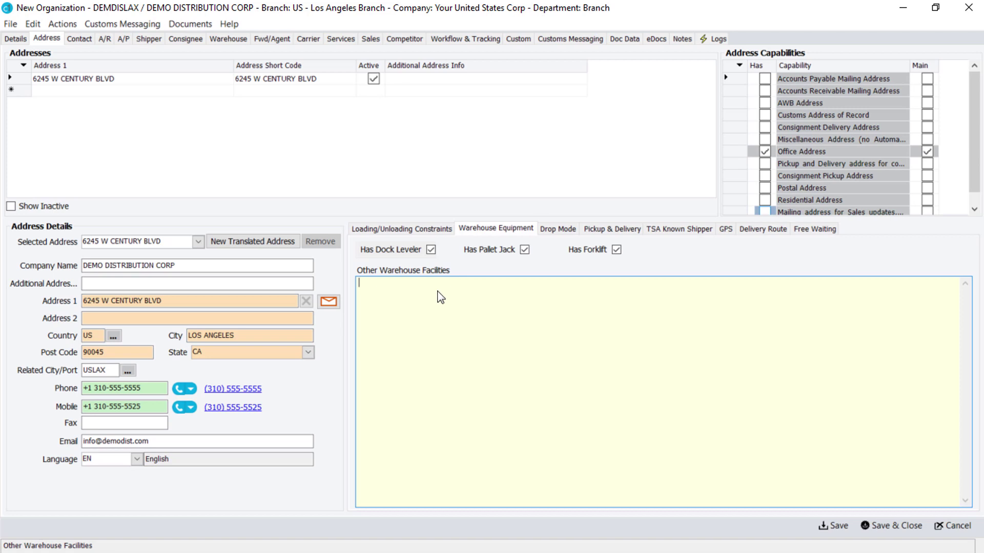
pyautogui.click(562, 231)
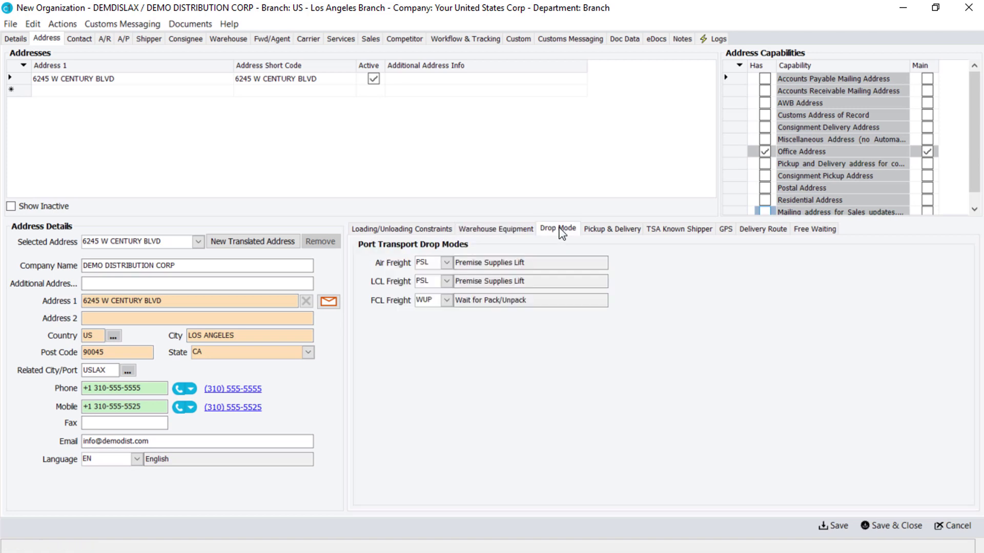
pyautogui.click(446, 263)
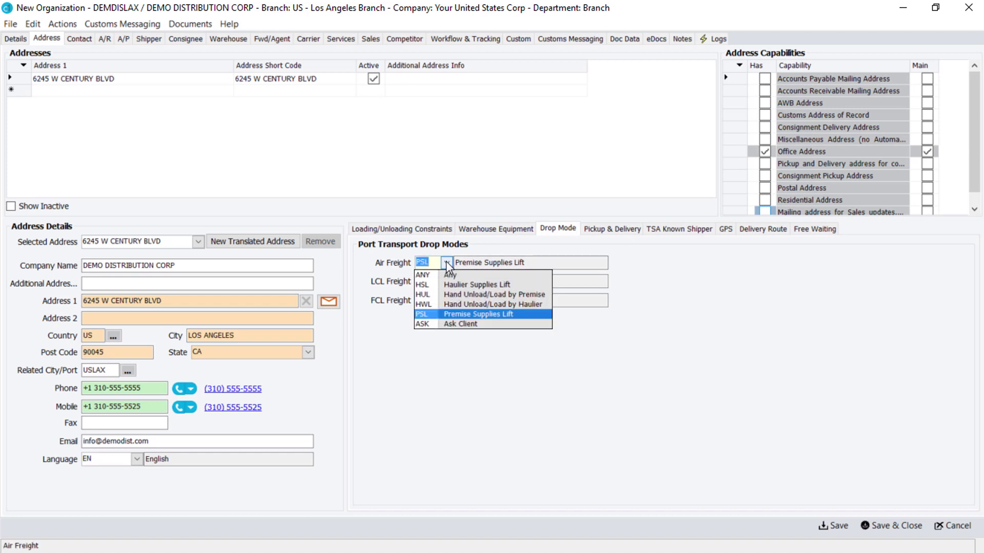
pyautogui.click(446, 262)
pyautogui.click(446, 281)
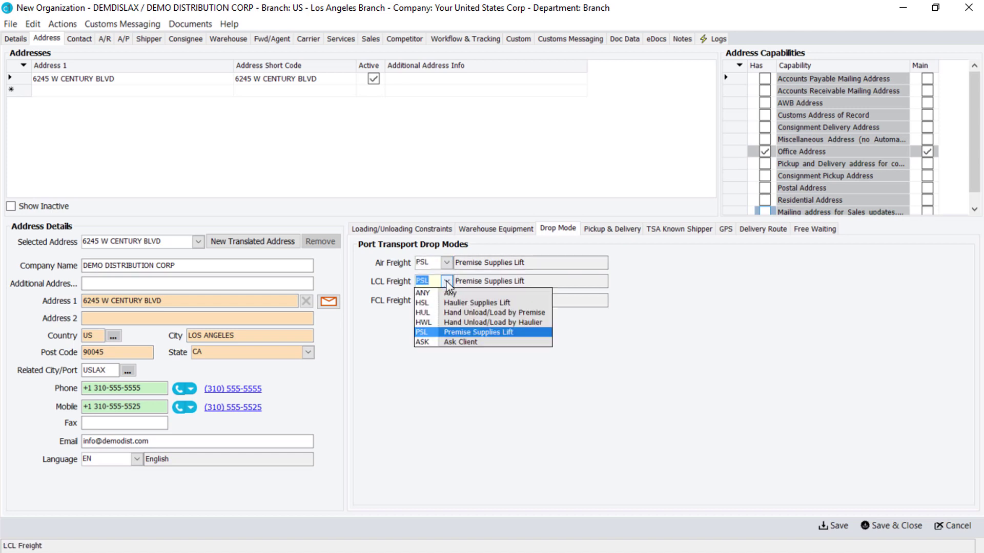
pyautogui.click(447, 281)
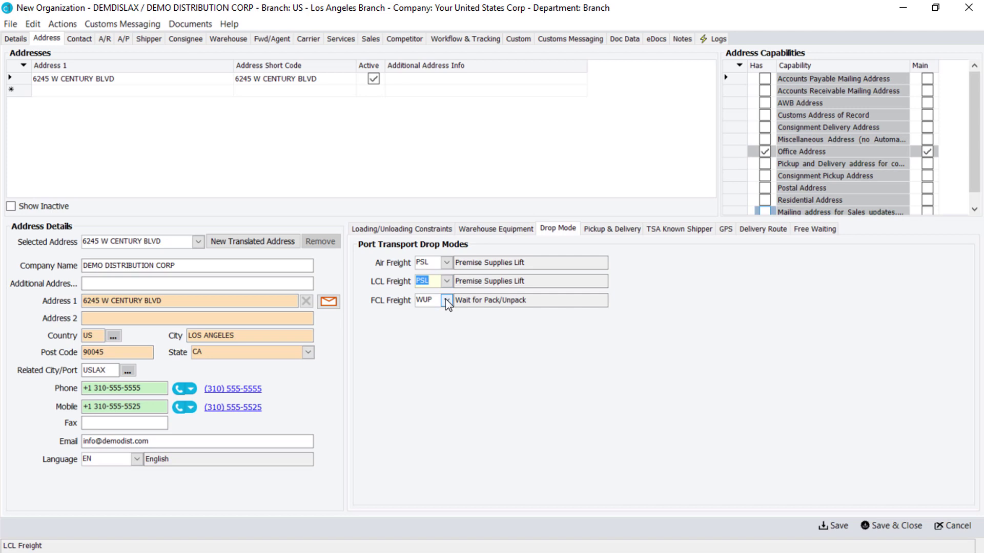
pyautogui.click(446, 300)
pyautogui.click(446, 301)
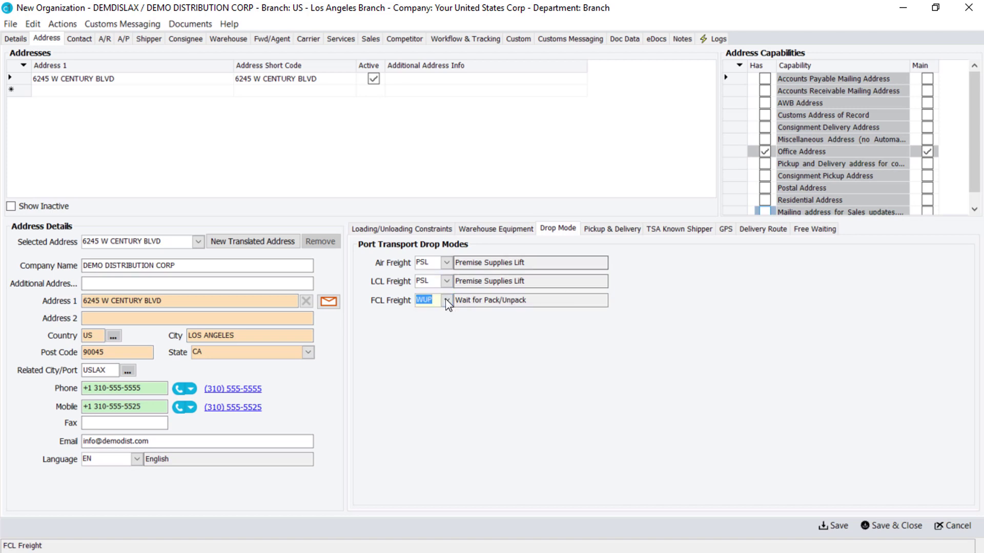
# - Leave pickup and delivery times on Default (Mon–Fri 09:00–17:00) and save the organization
pyautogui.click(616, 235)
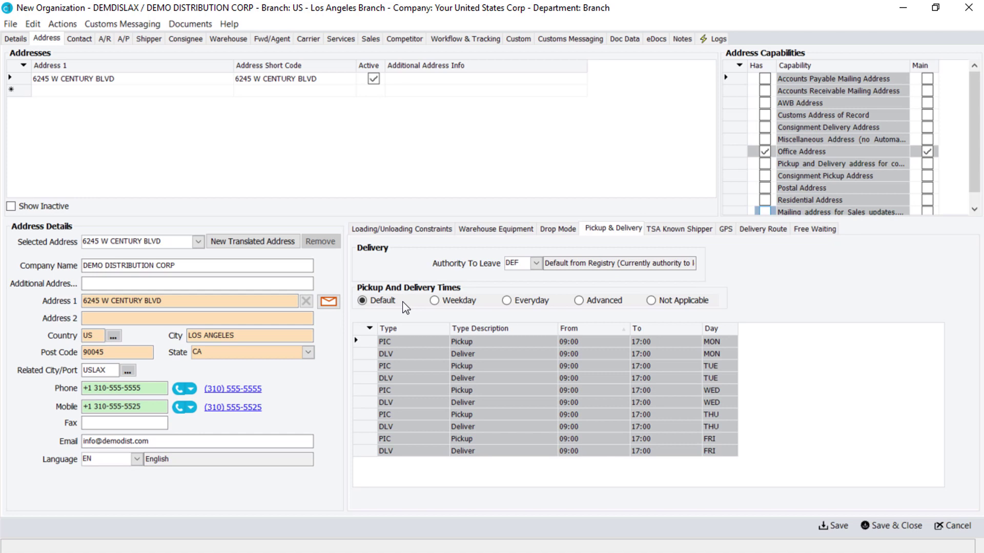
pyautogui.click(434, 301)
pyautogui.click(506, 301)
pyautogui.click(579, 301)
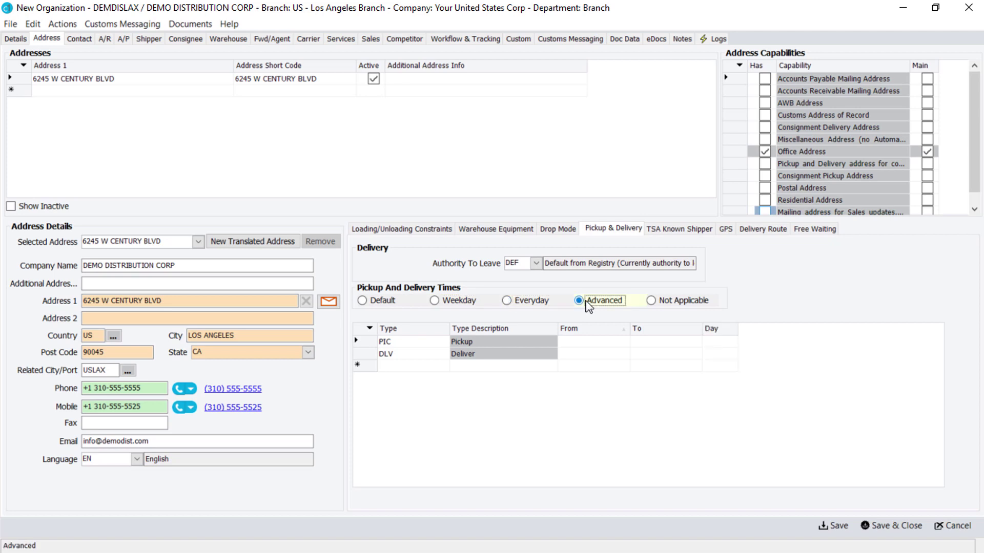
pyautogui.click(650, 301)
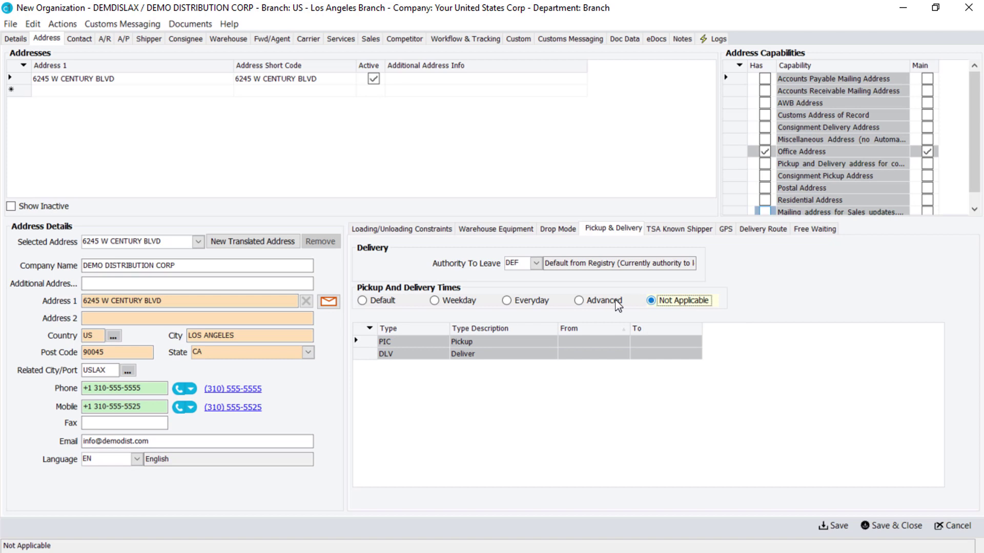
pyautogui.click(363, 301)
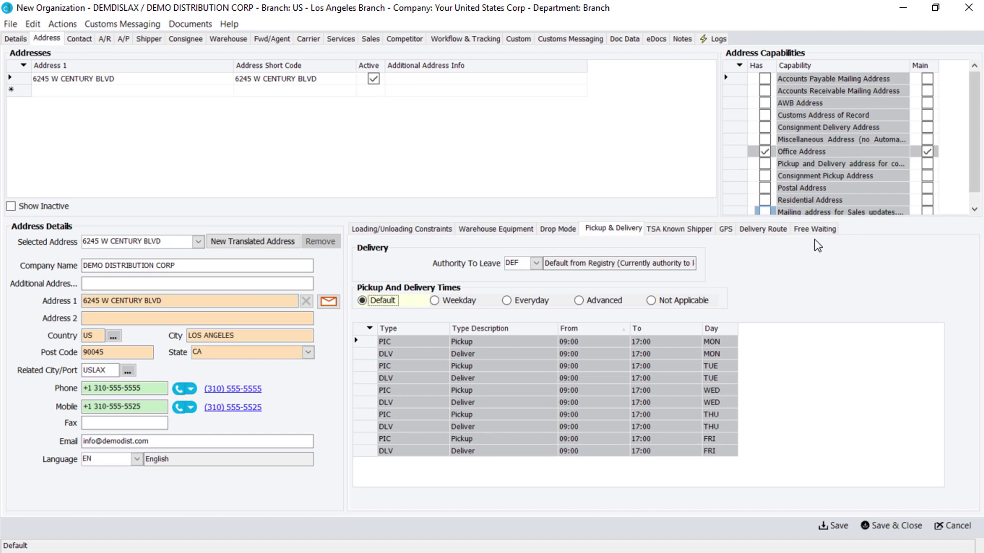
pyautogui.click(836, 526)
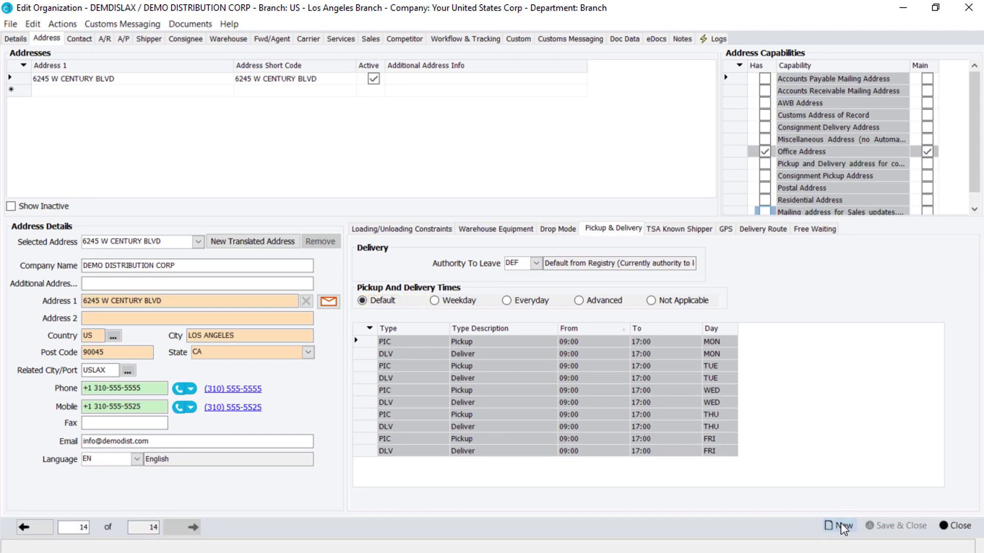
# - Add a contact row with the contact's full name and job title Operations Manager
pyautogui.click(80, 40)
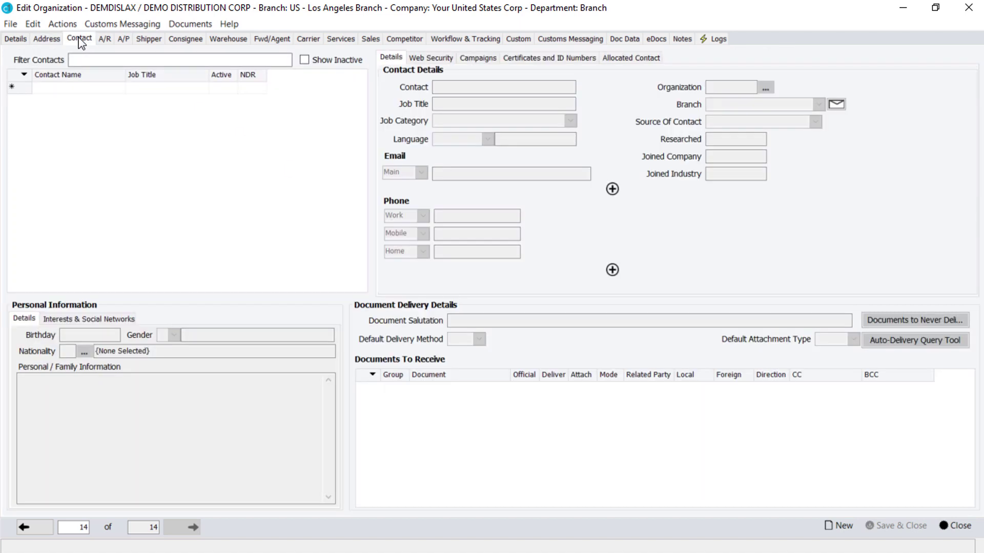
pyautogui.click(39, 89)
pyautogui.write('Jon Public')
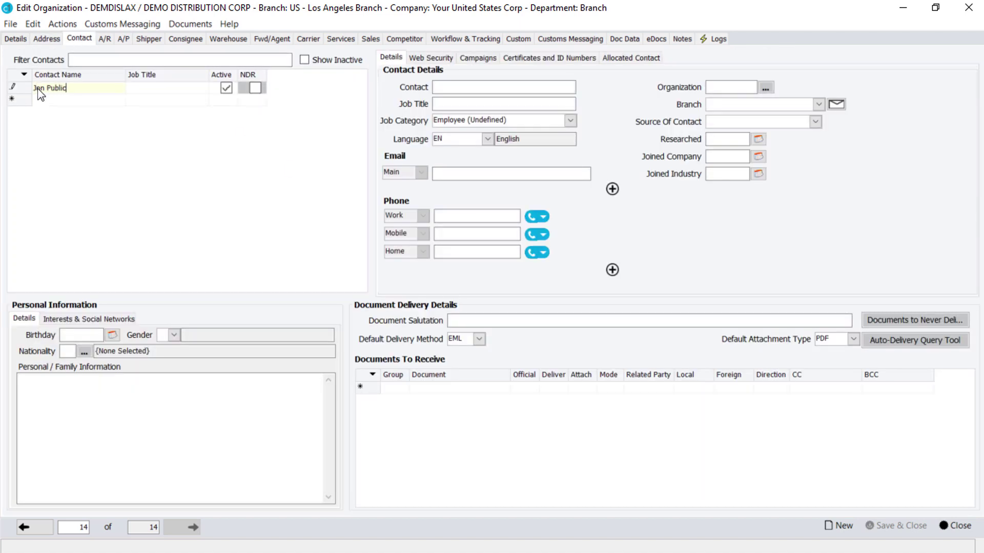
pyautogui.click(132, 89)
pyautogui.write('Operations Manager')
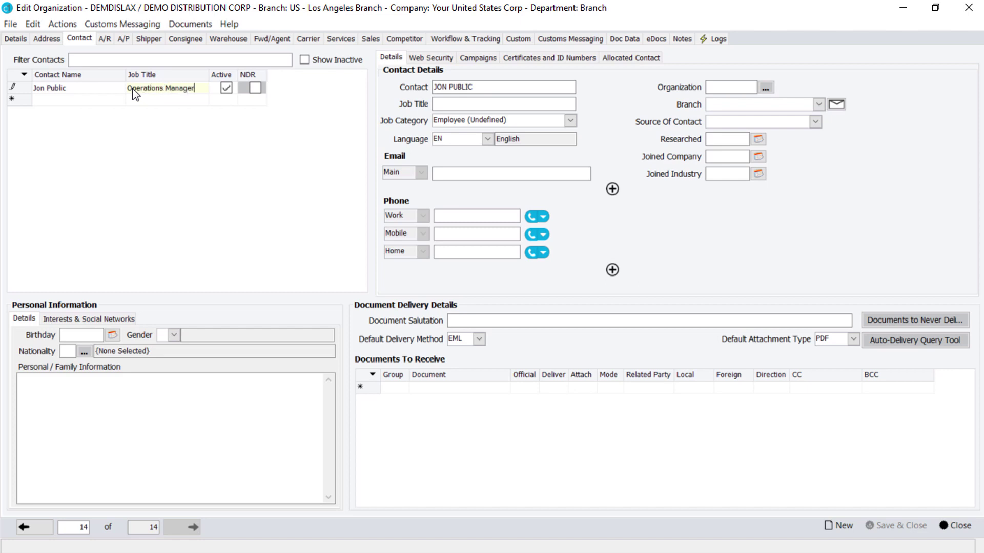
pyautogui.click(472, 107)
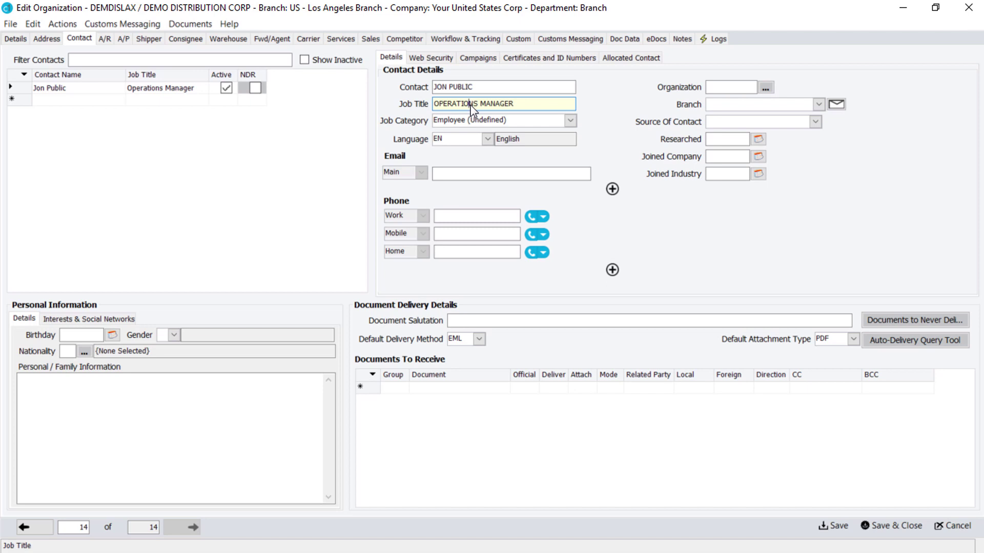
# - Keep the contact's language EN, enter their main e-mail address, and drop the extra empty rows
pyautogui.click(571, 121)
pyautogui.click(571, 121)
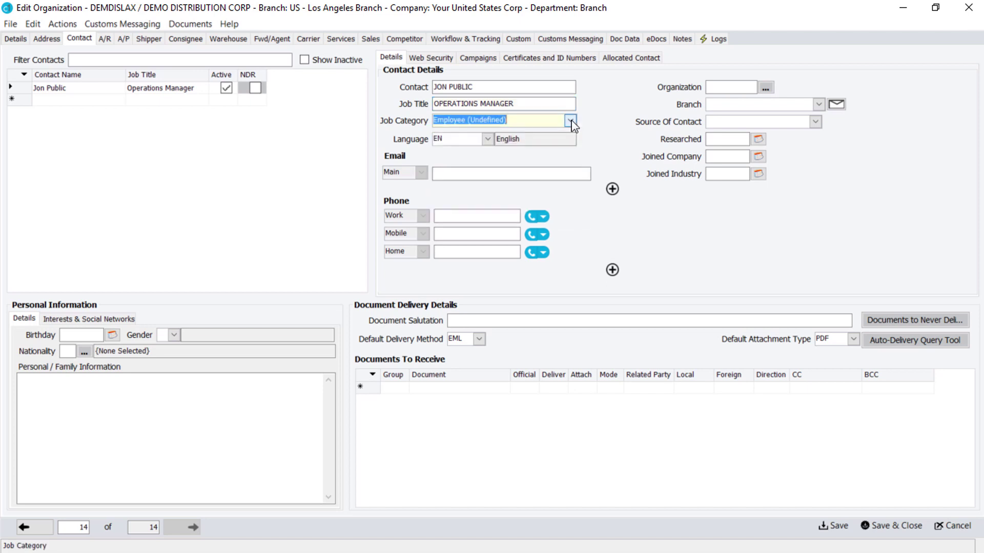
pyautogui.click(488, 139)
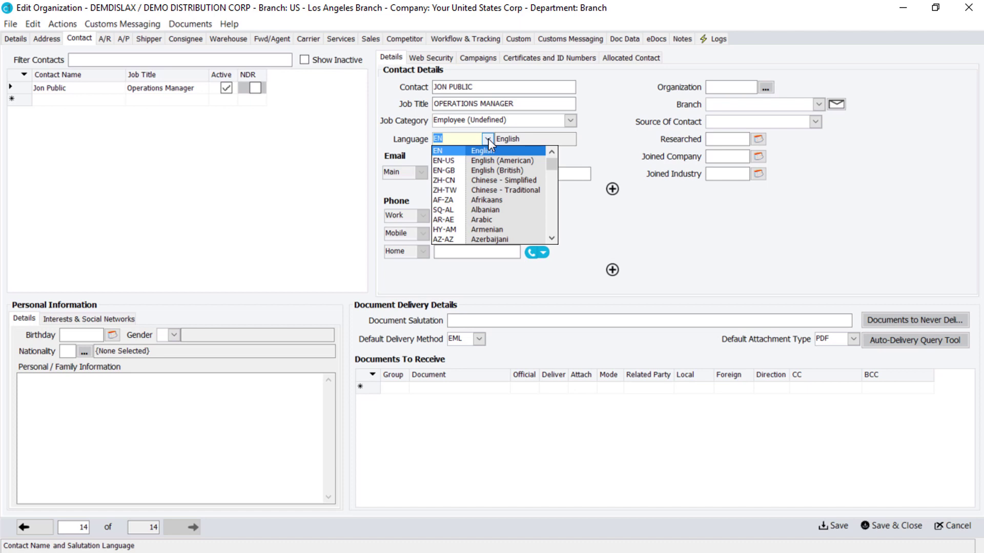
pyautogui.click(488, 139)
pyautogui.click(439, 174)
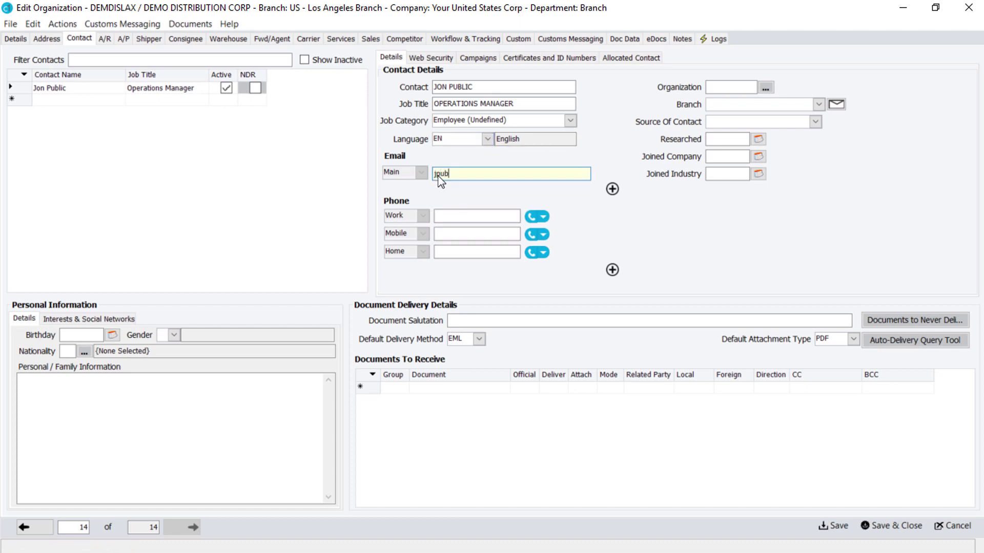
pyautogui.click(612, 189)
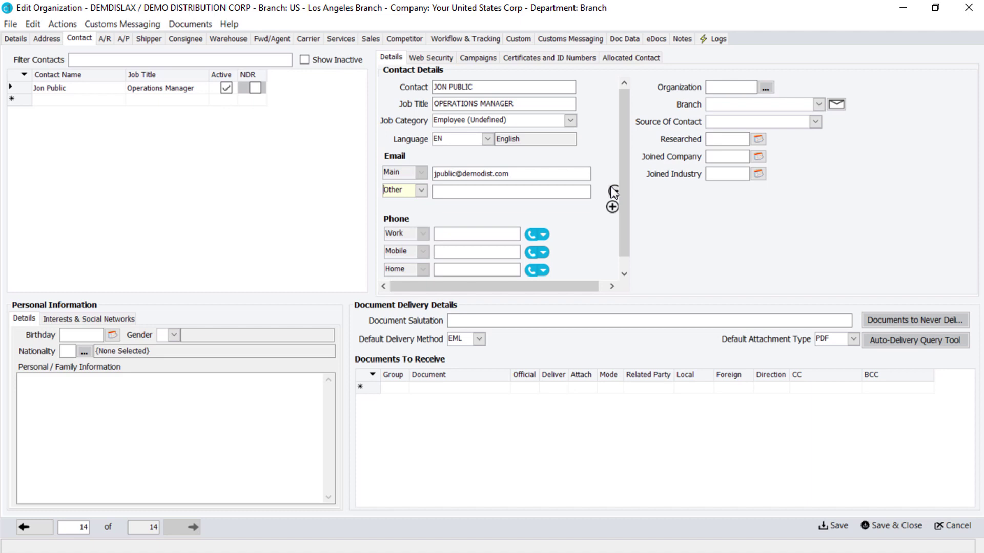
pyautogui.click(613, 191)
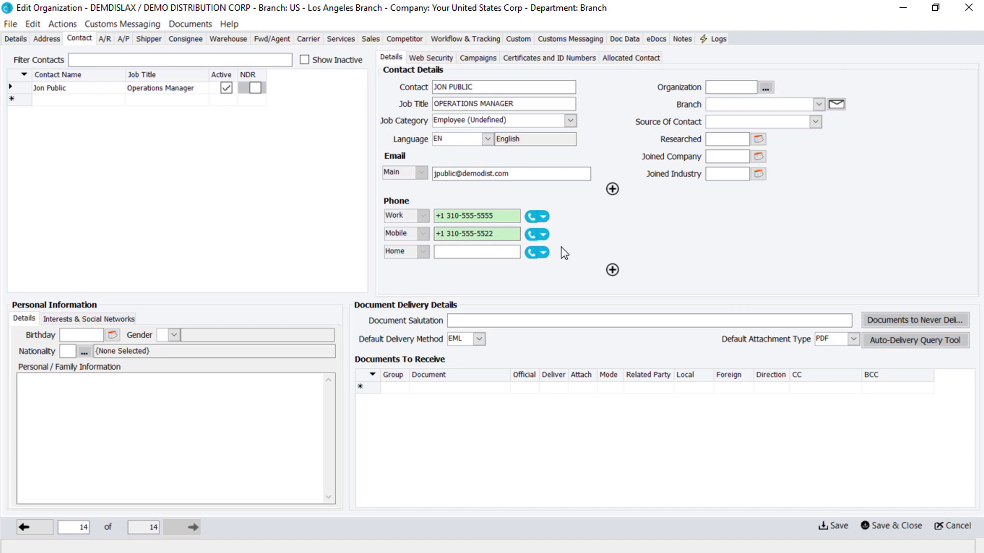
pyautogui.click(612, 270)
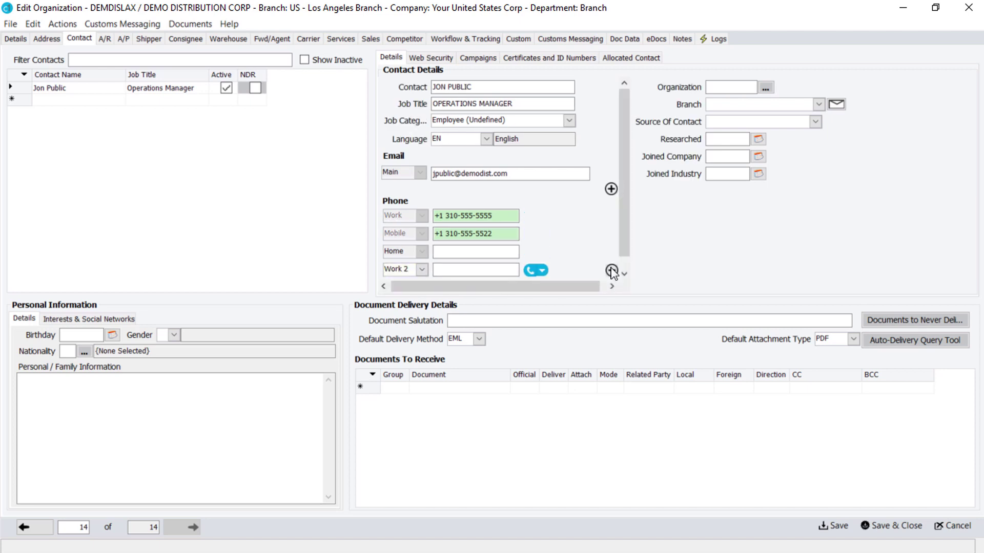
pyautogui.click(611, 270)
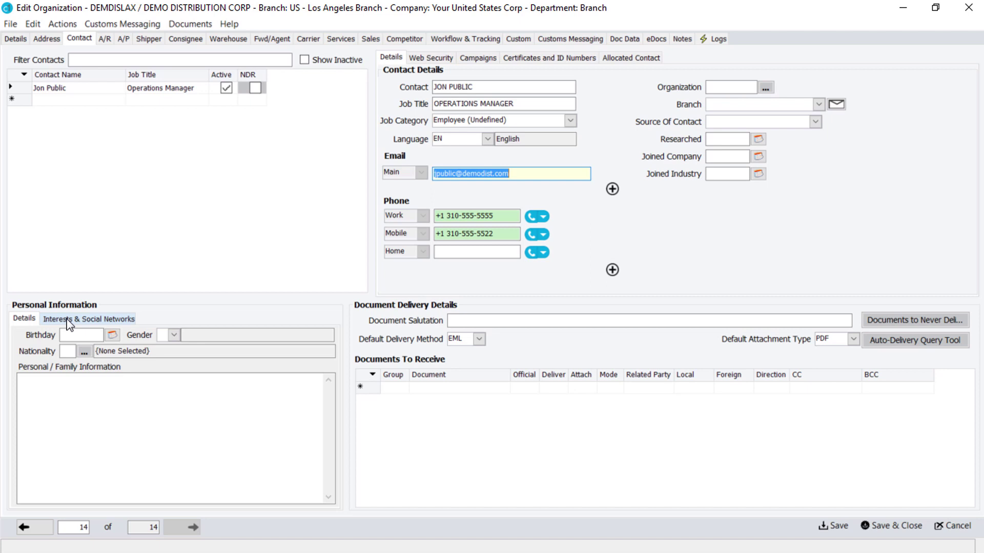
# - Enter the contact's name as document salutation, subscribe them to WHS-group documents, and show the organization's Notes
pyautogui.click(494, 327)
pyautogui.write('Jon')
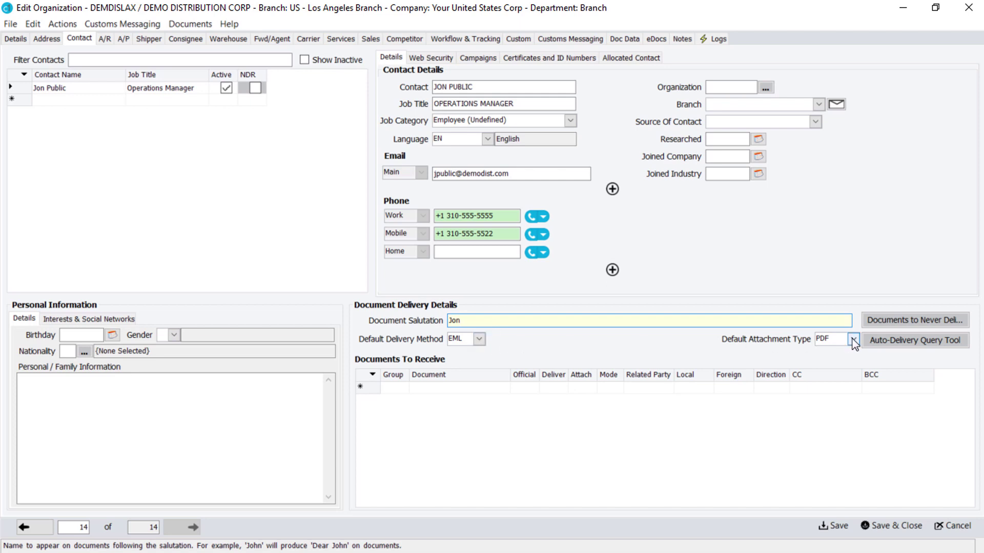
pyautogui.click(398, 389)
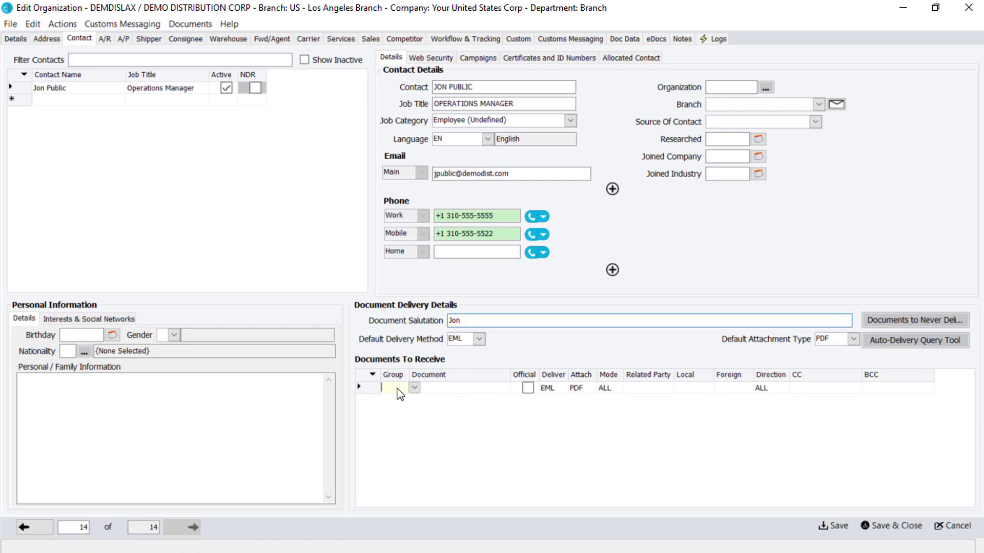
pyautogui.click(414, 388)
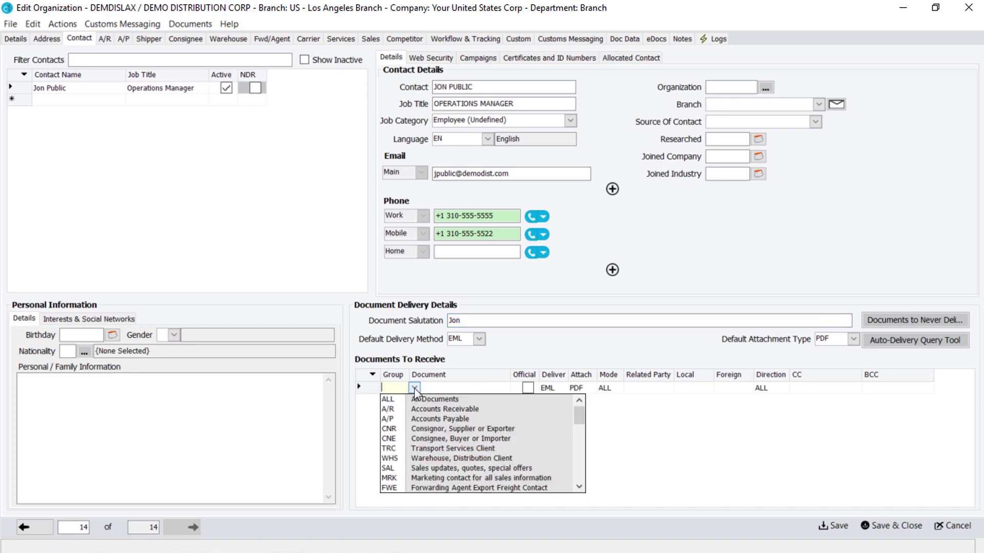
pyautogui.click(405, 461)
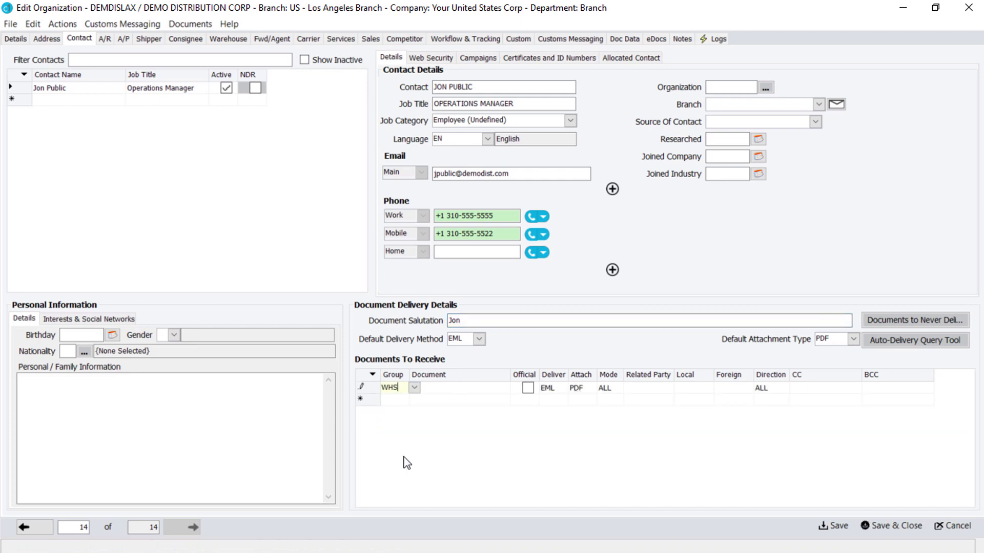
pyautogui.click(452, 401)
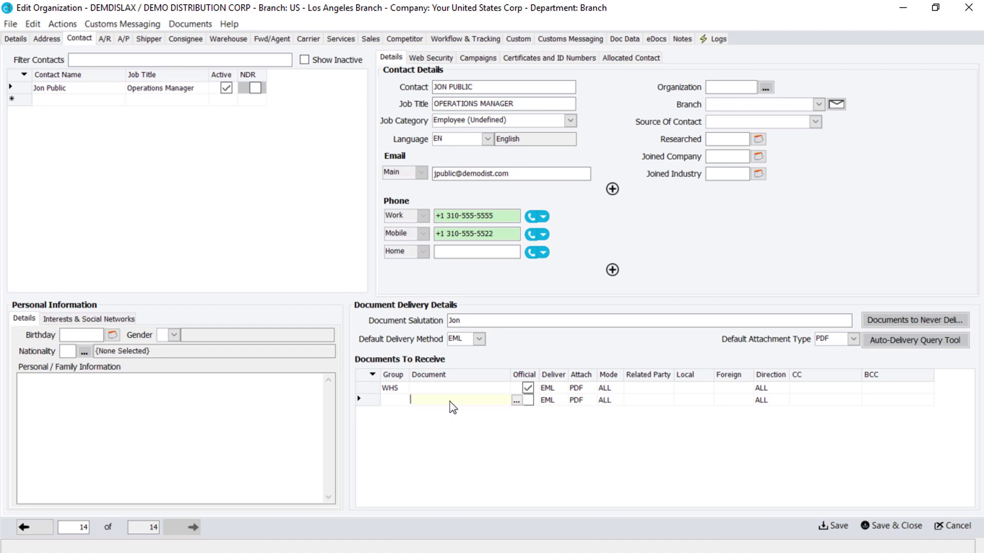
pyautogui.click(683, 41)
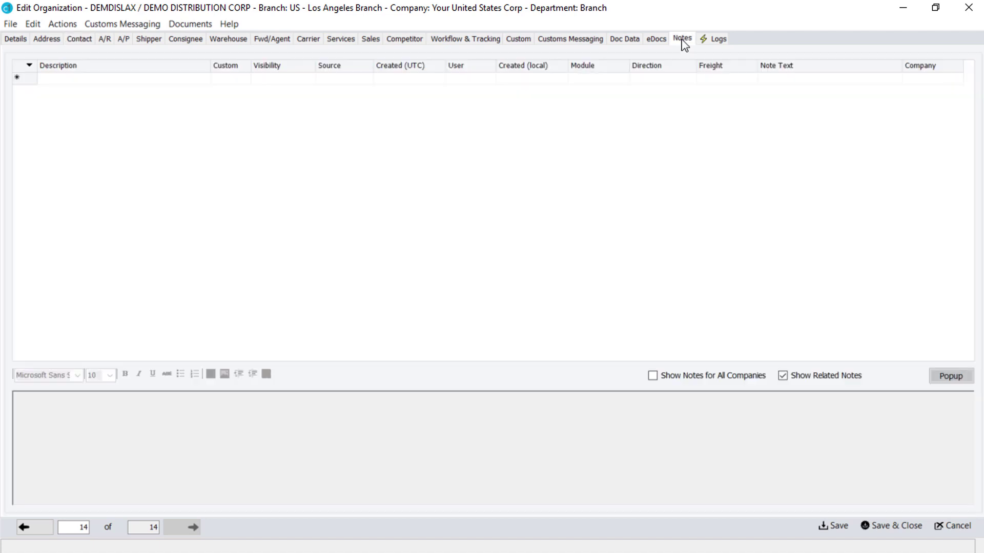
# - Add a Goods Handling Instructions note reading 'Do not double stack pallets' and save the organization
pyautogui.click(200, 81)
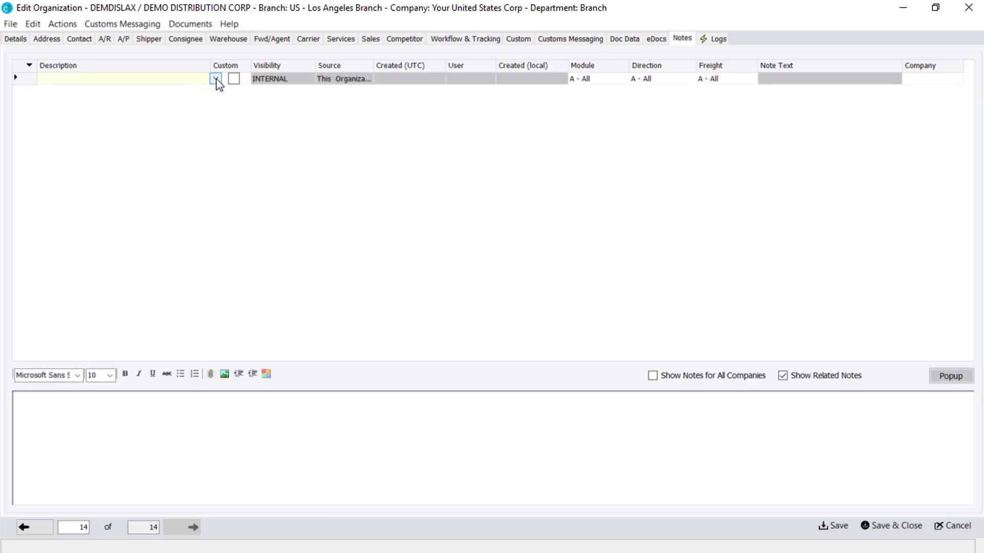
pyautogui.click(216, 78)
pyautogui.click(203, 87)
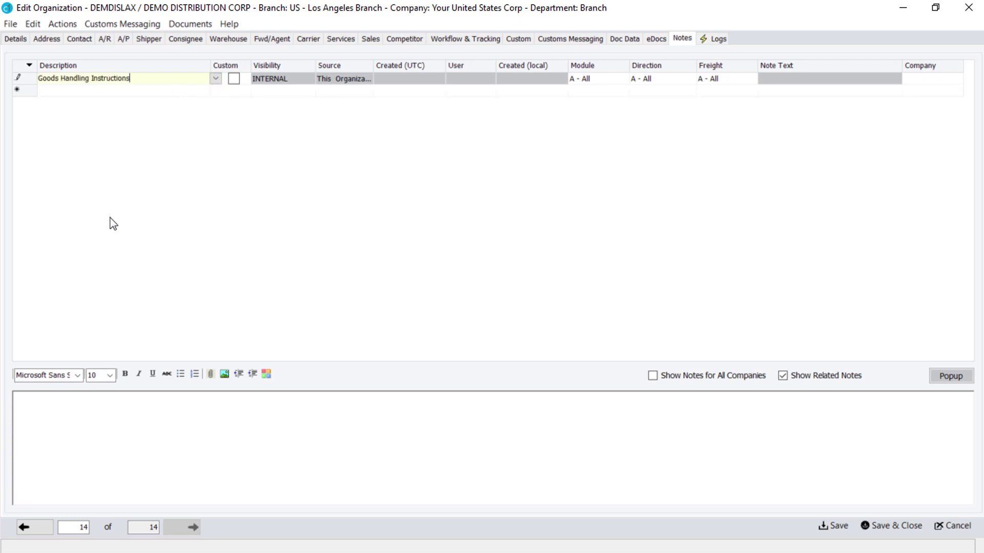
pyautogui.click(22, 407)
pyautogui.write('Do not')
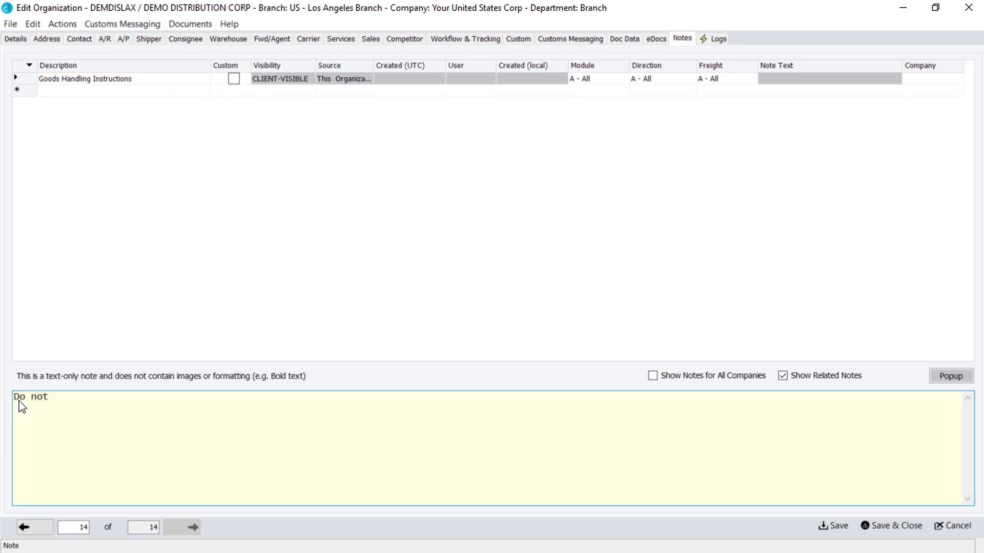
pyautogui.write(' double stack pallets')
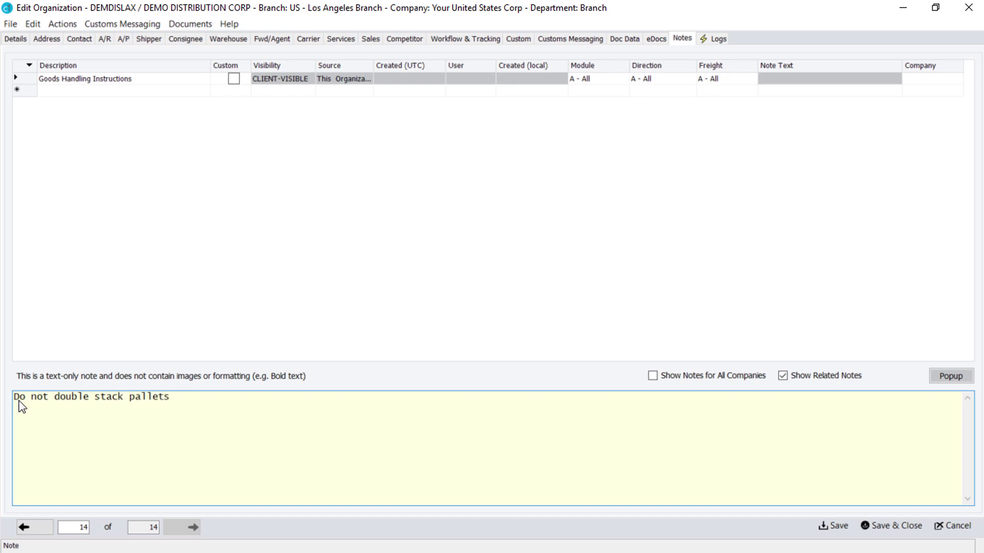
pyautogui.click(834, 525)
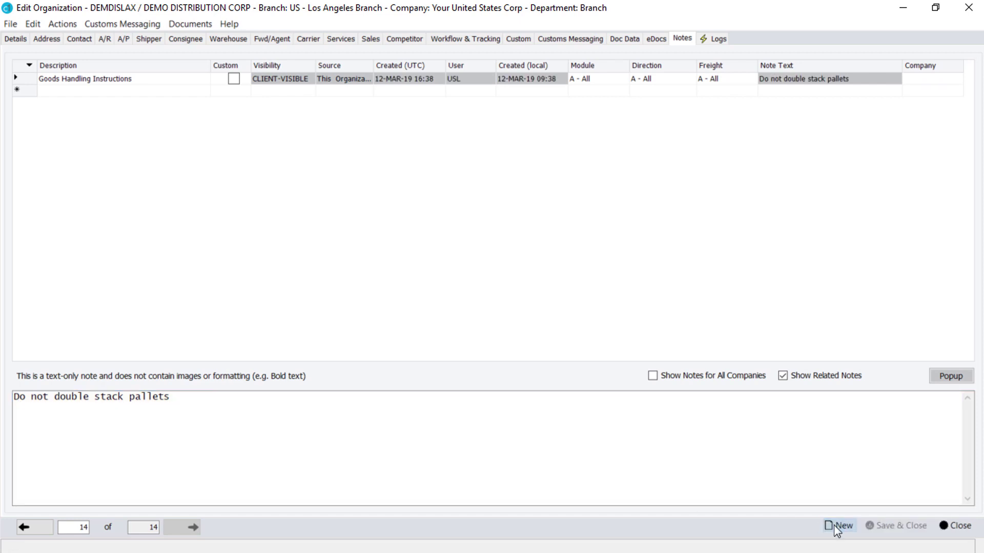